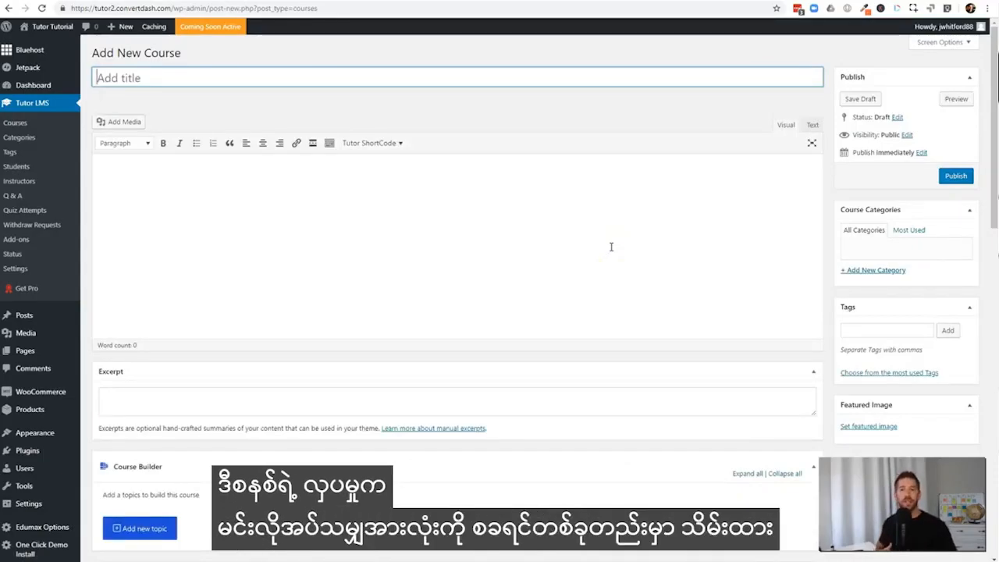
Look through the new course form's sections, from description and excerpt to course builder, additional data and video settings
drag(994, 116, 945, 112)
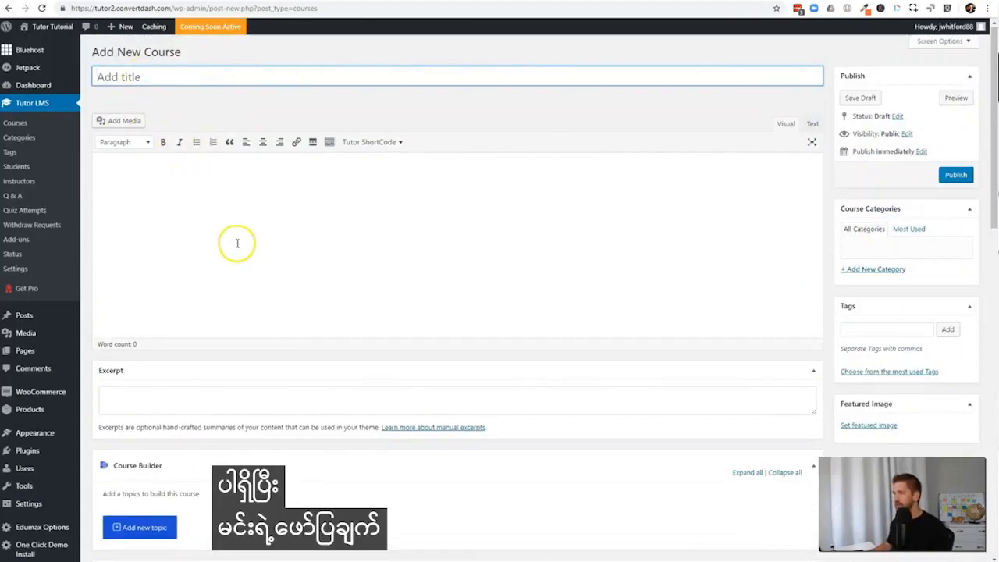
scroll(263, 305, down, 2)
scroll(234, 320, down, 1)
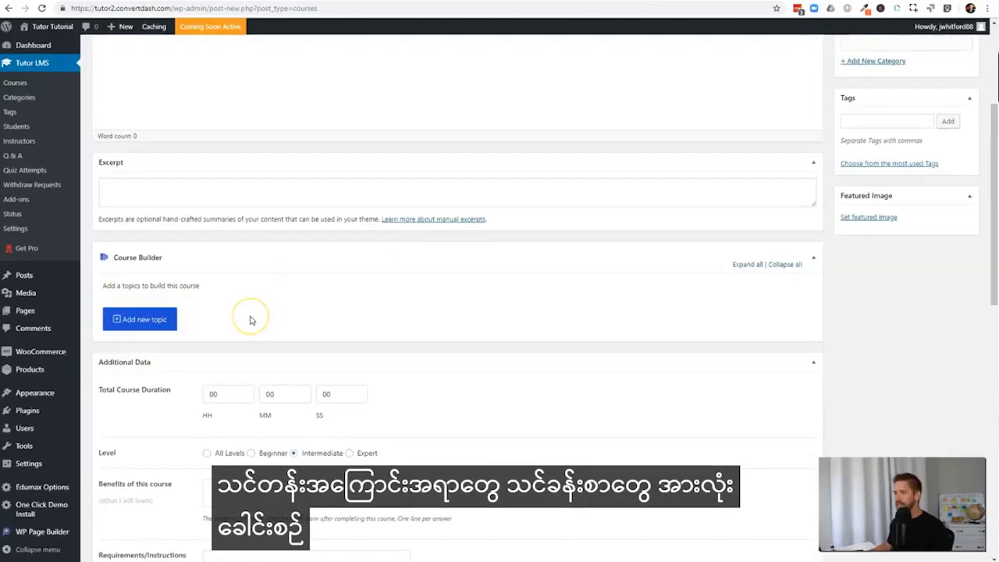
scroll(250, 317, down, 2)
scroll(619, 320, up, 1)
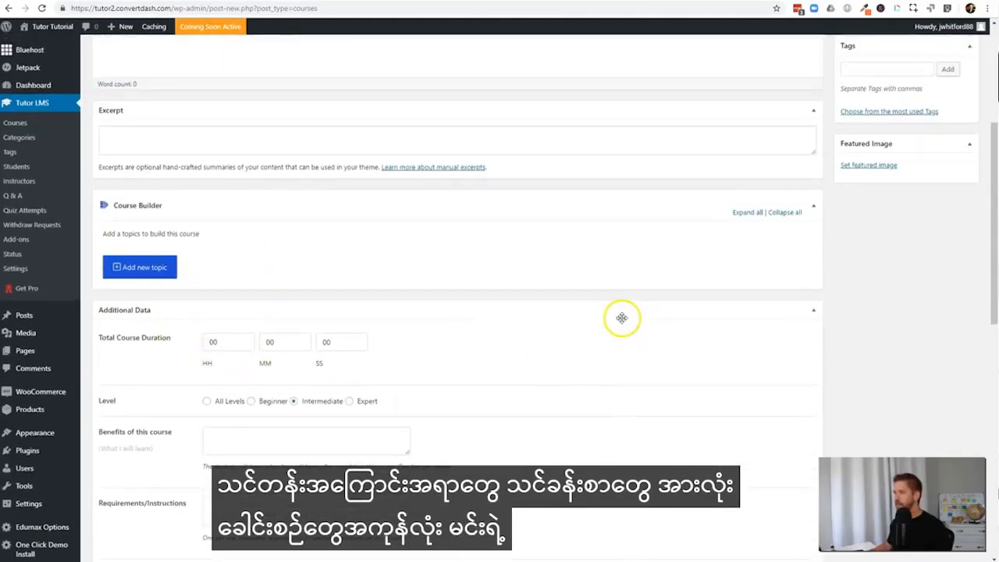
scroll(620, 319, down, 3)
scroll(258, 347, down, 3)
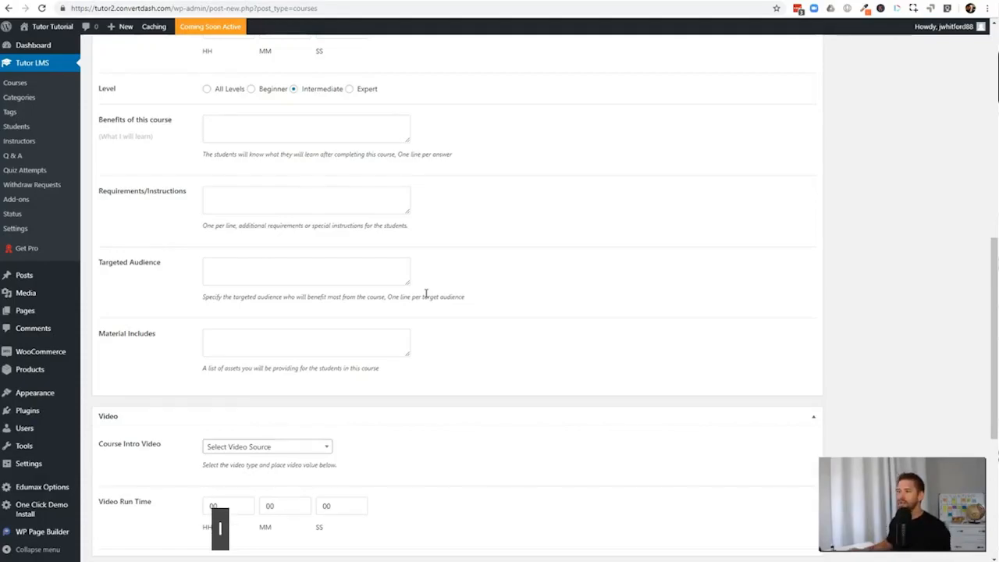
scroll(640, 385, up, 15)
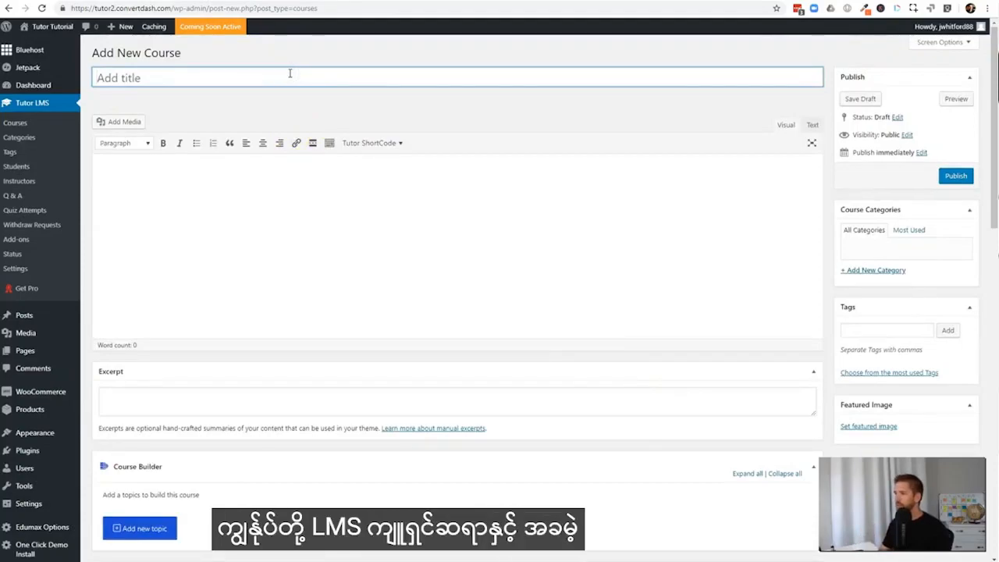
Title the new course "Free Course with Tutor" and place the cursor in its description
text(Fre)
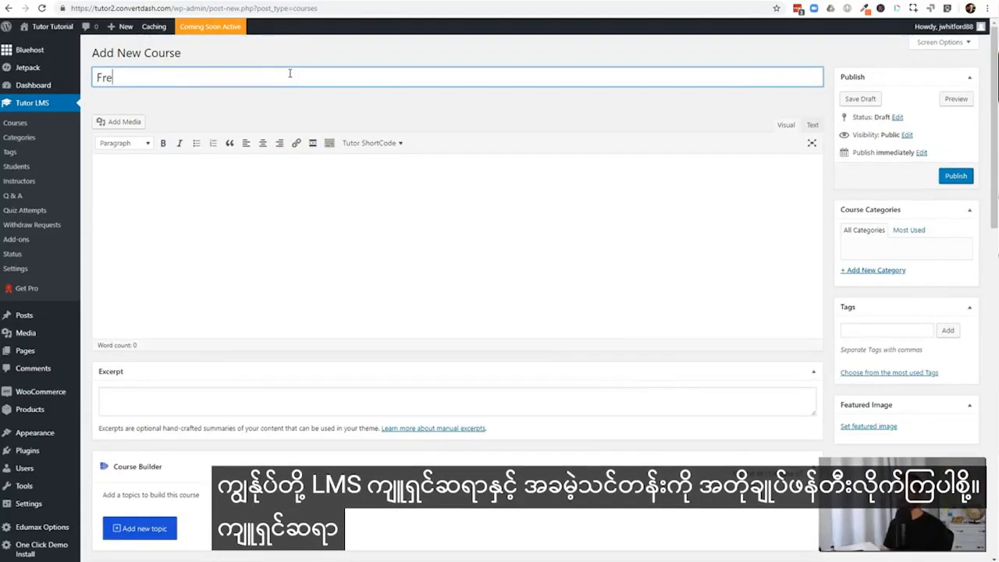
text(e Course with Tutor)
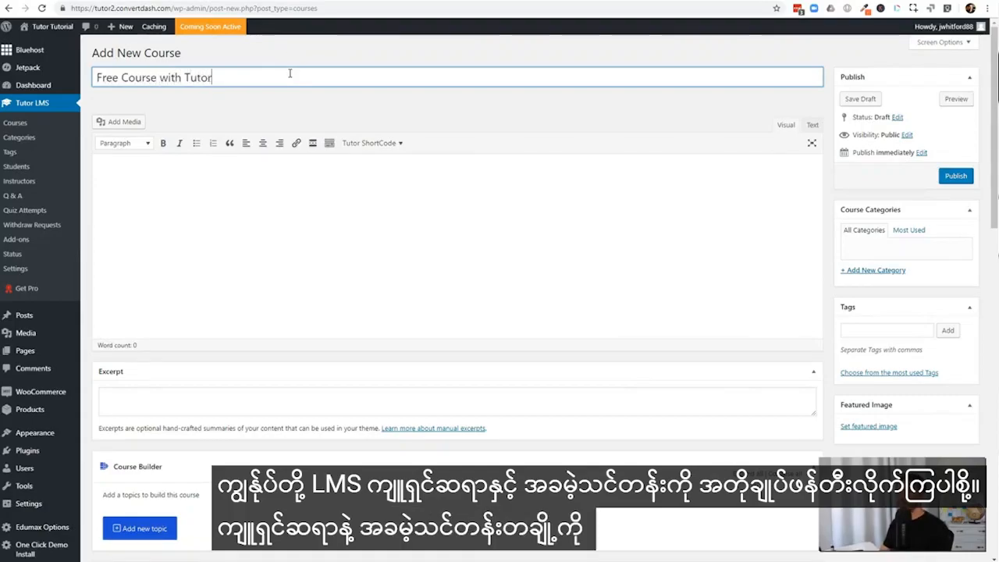
key(Tab)
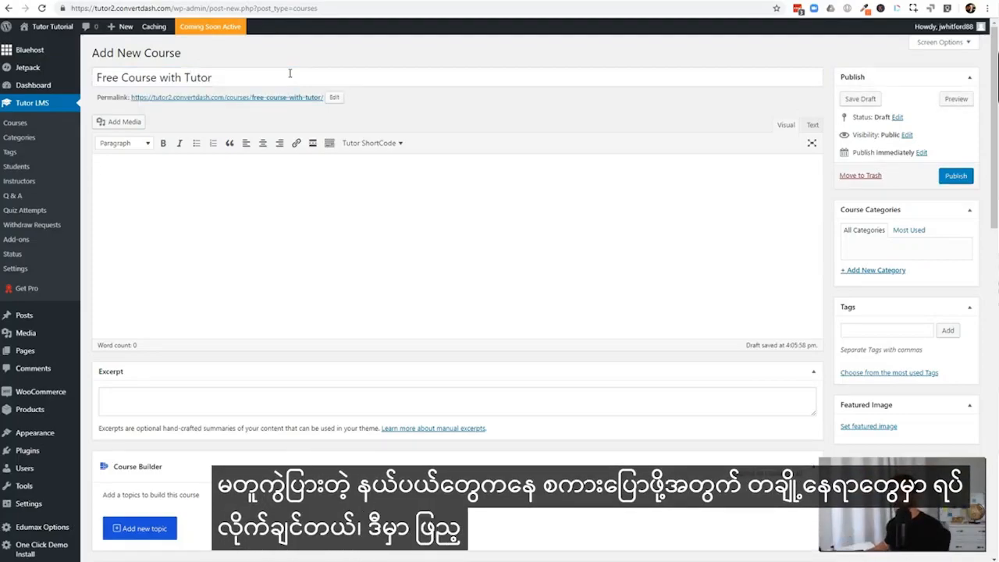
click(273, 250)
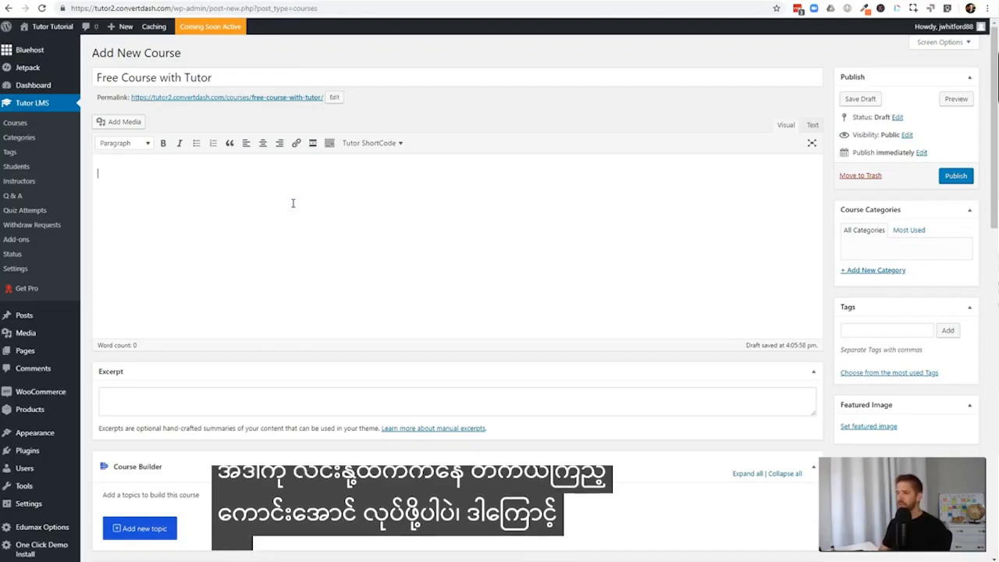
Set the total course duration to 2 hours and 31 minutes
scroll(292, 201, down, 5)
double_click(270, 187)
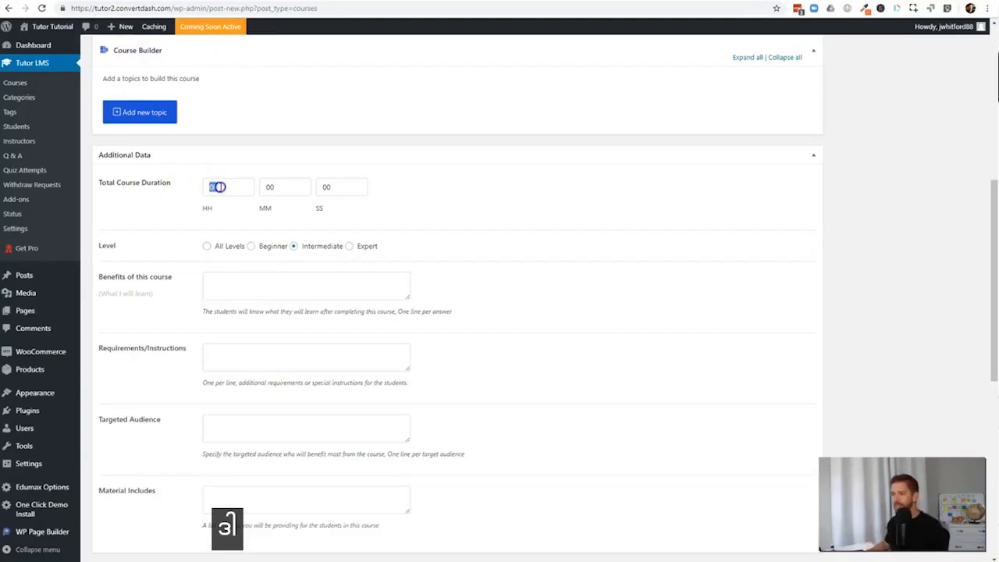
text(2)
key(Tab)
text(31)
key(Tab)
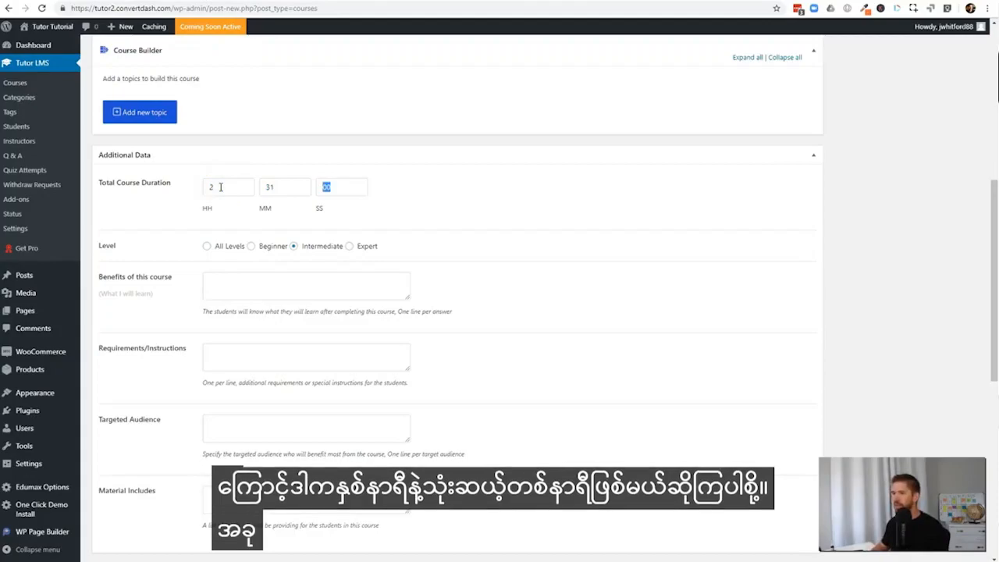
click(422, 213)
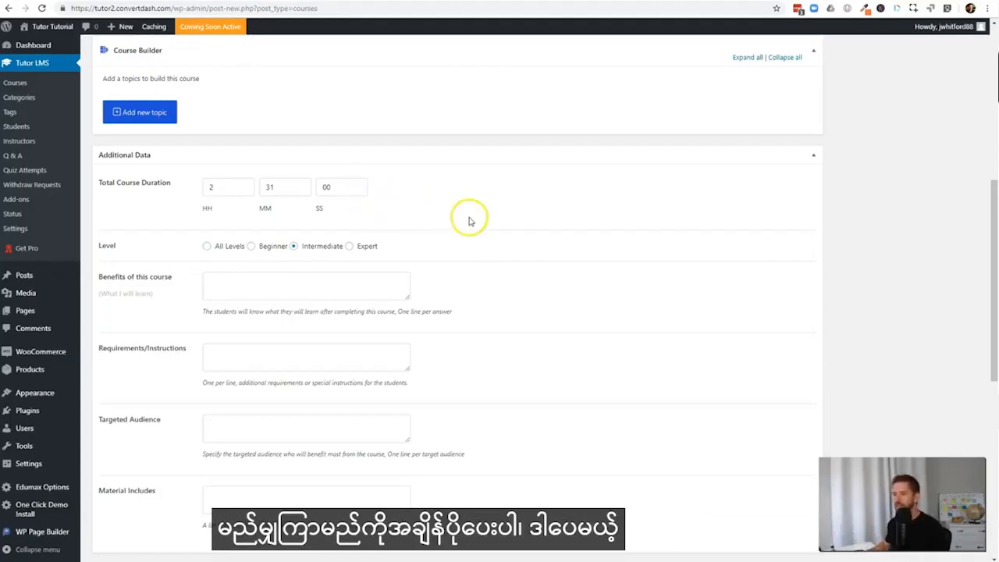
Set the course level to Beginner
scroll(164, 226, down, 1)
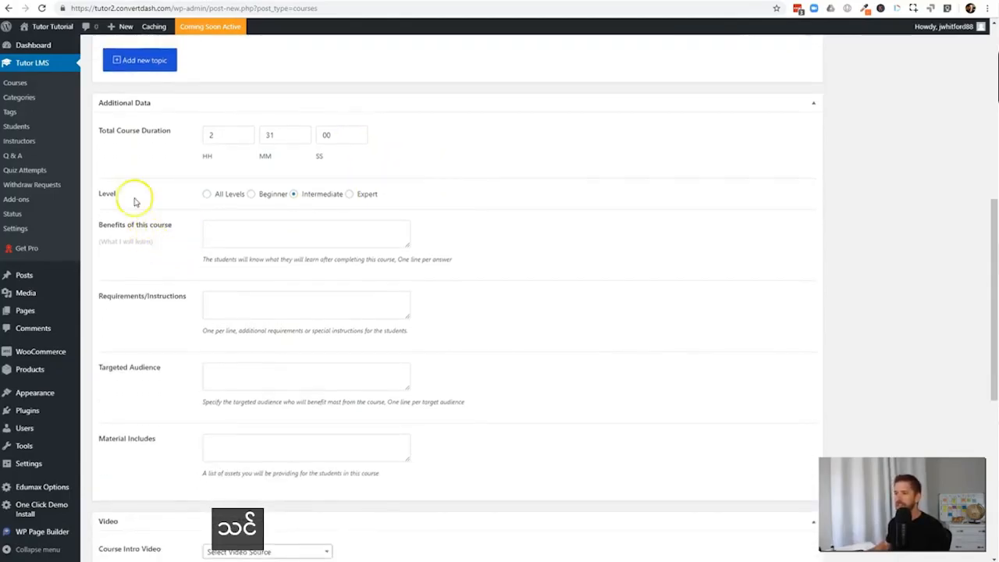
click(207, 194)
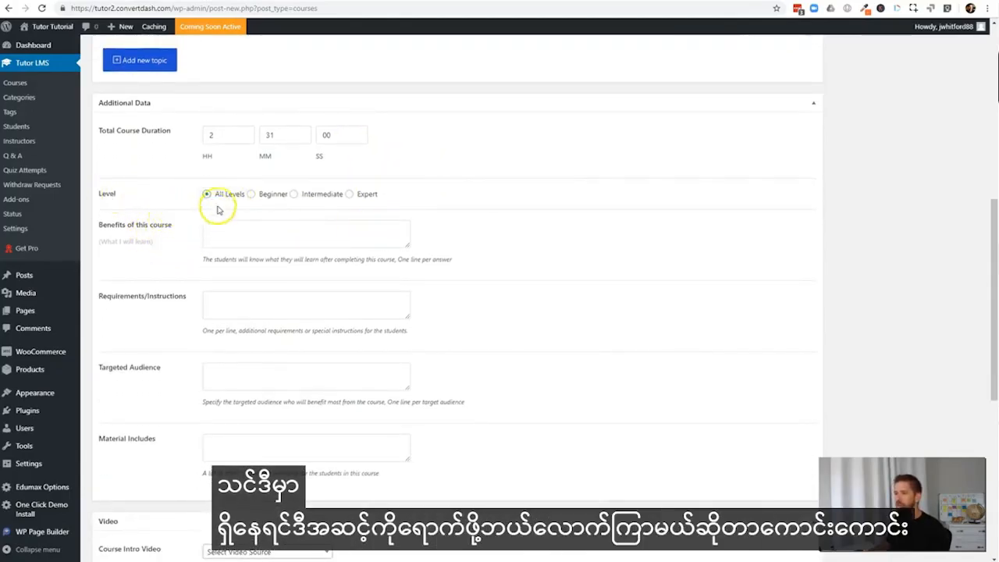
click(252, 194)
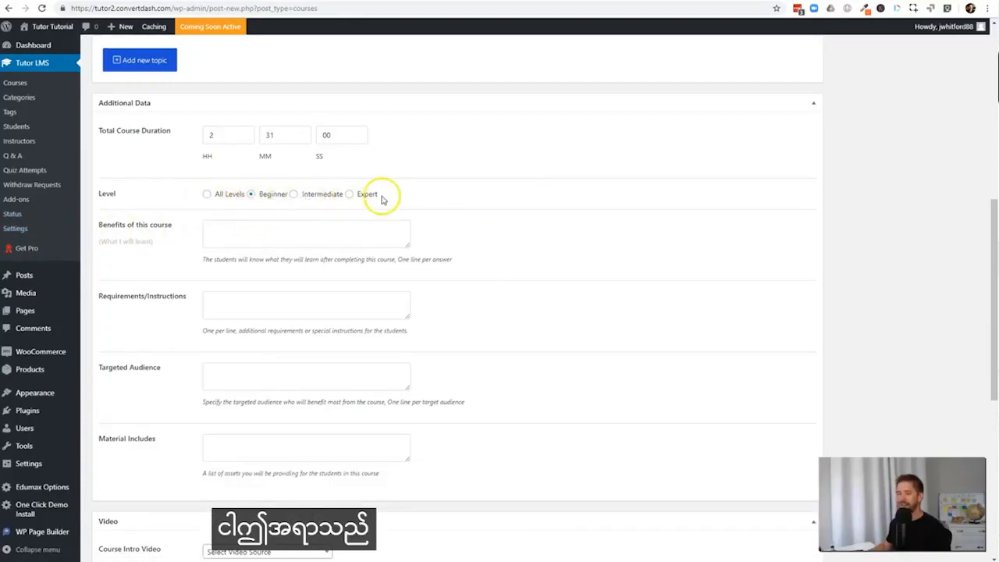
Paste the course benefits about launching a course with Tutor LMS, instructor enrollment and revenue sharing, and enlarge the benefits field
click(333, 225)
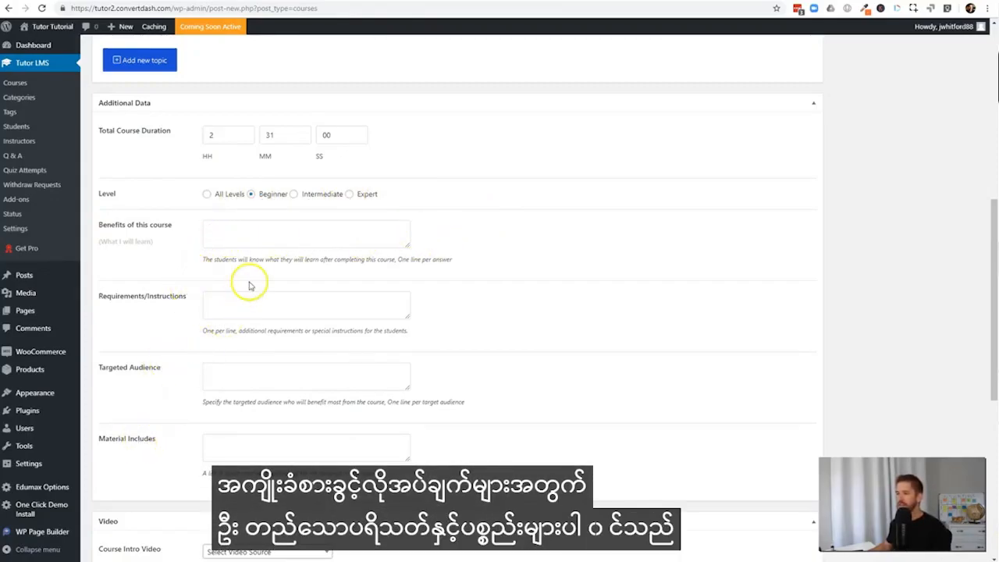
click(245, 234)
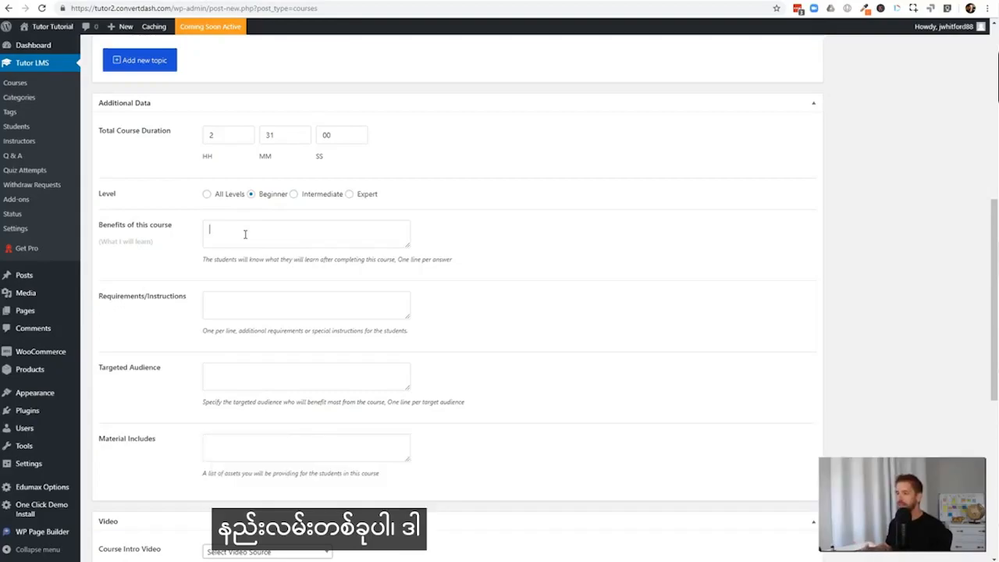
drag(399, 259, 450, 259)
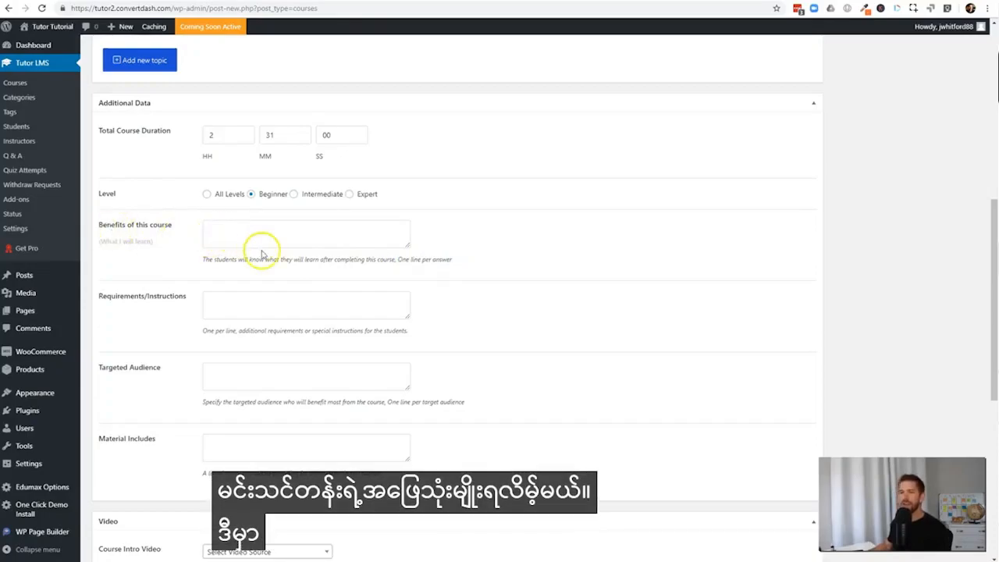
text(Students will learn how to launch their own online course using Tutor LMS Instructors will be able to enroll as an instructor The school owner will set up a revenue sharing program with instructors)
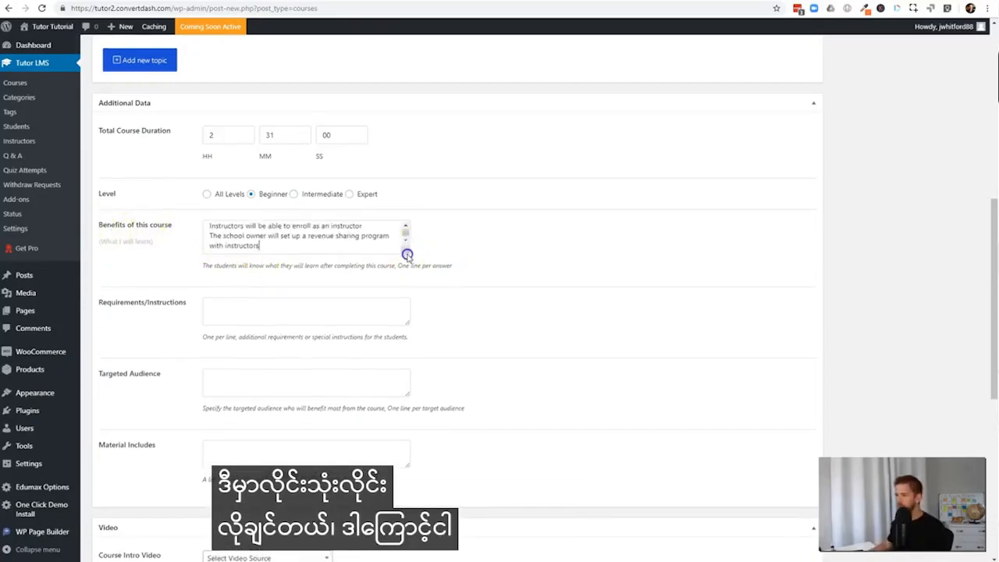
drag(407, 246, 406, 294)
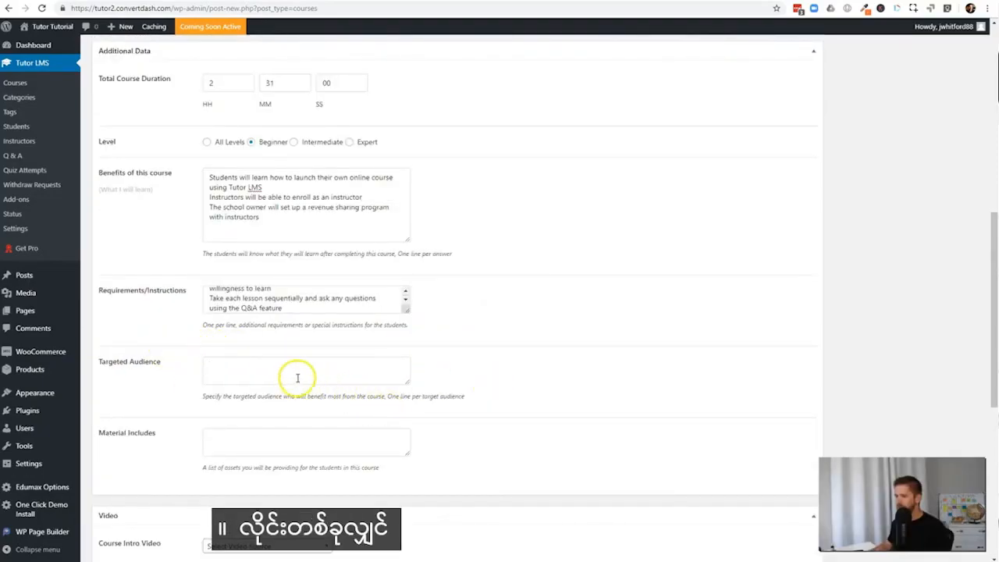
Enter the targeted audience on separate lines: "Course Creators", "Online Learning Management facilities", "And any Entrepeneur with a passion for learning"
click(298, 378)
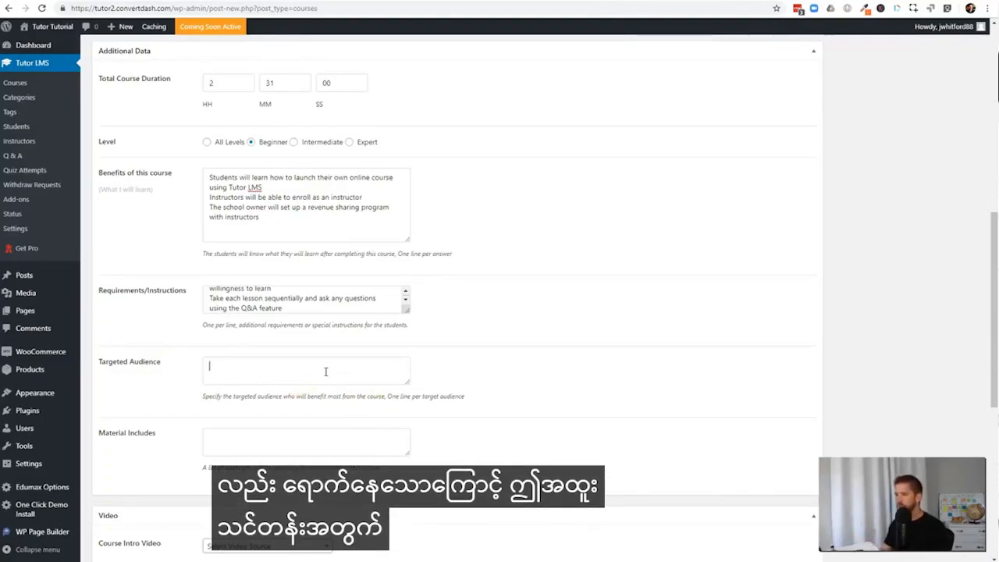
text(Cpir)
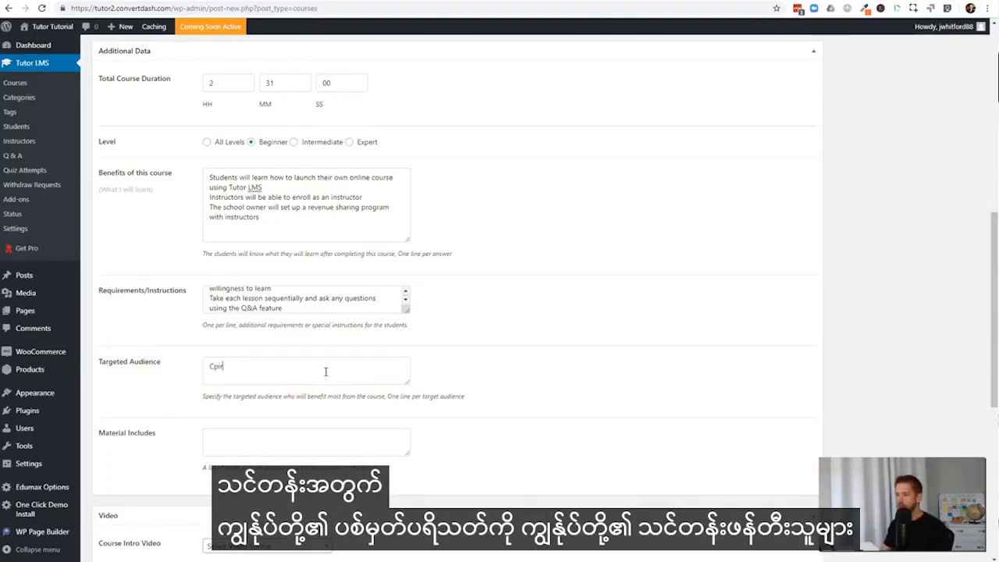
text(se Creators)
key(Return)
text(Online Learning Management facilities)
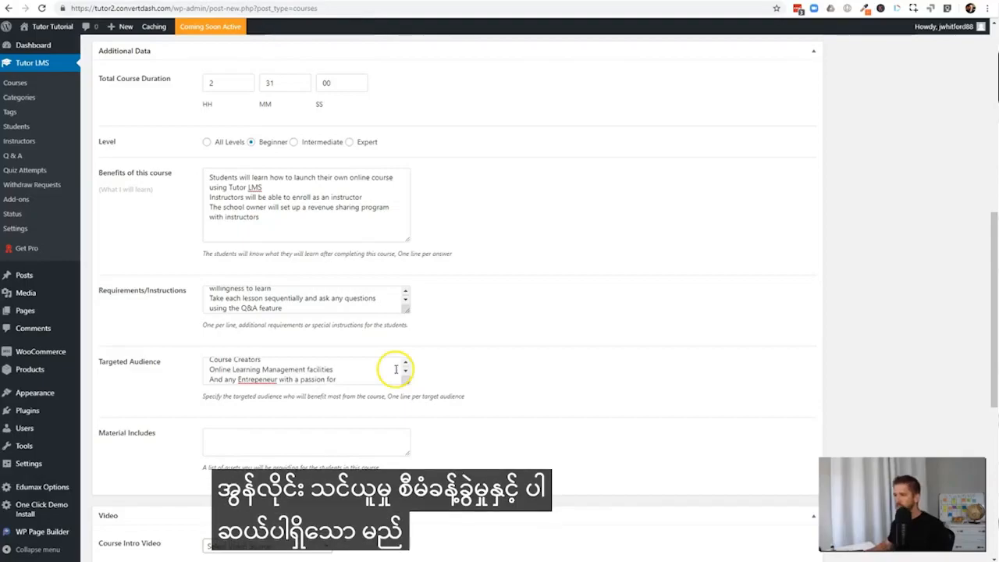
text(learning)
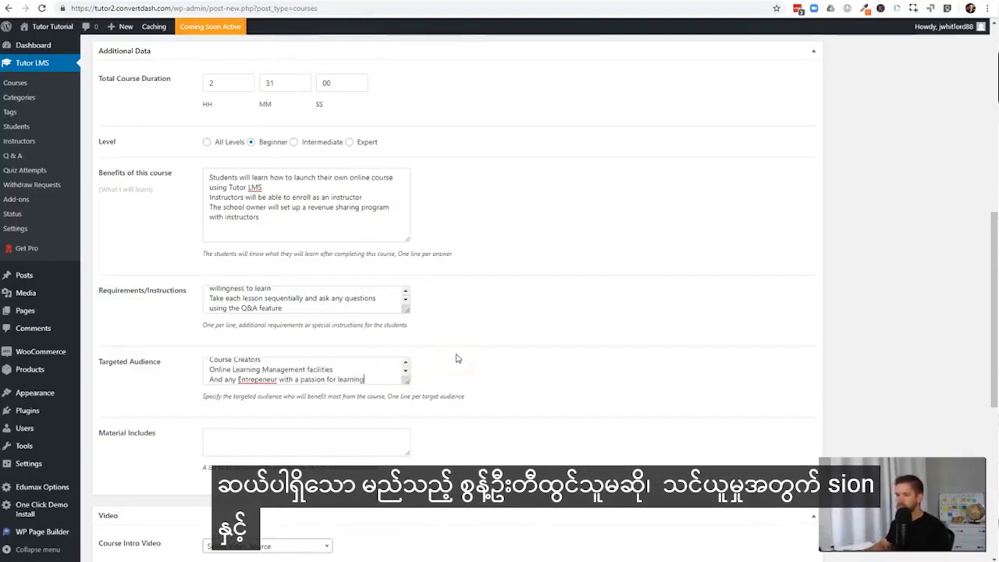
click(457, 358)
List "31 video lessons" as the material included in the course
scroll(199, 383, down, 1)
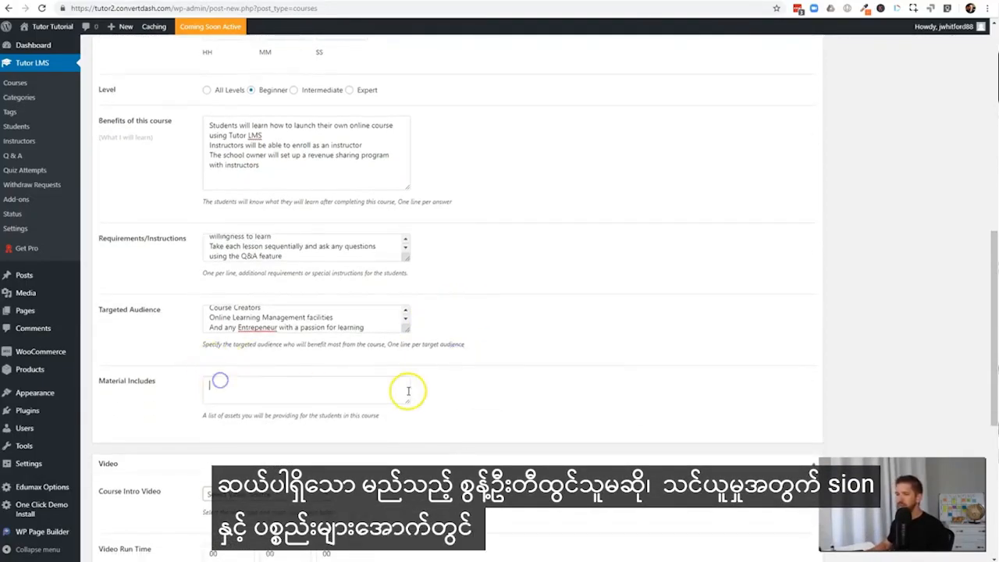
text(31)
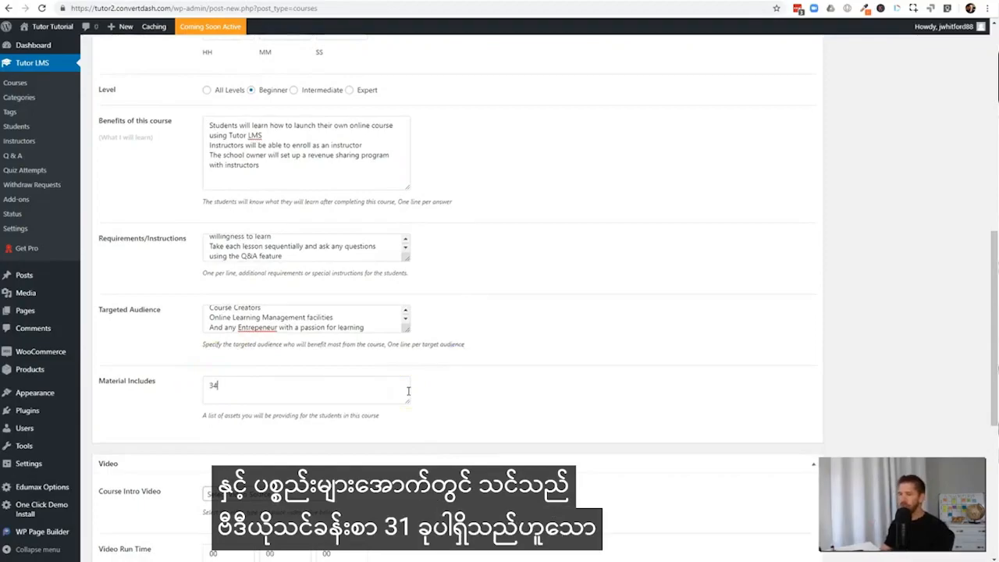
text( video lessons)
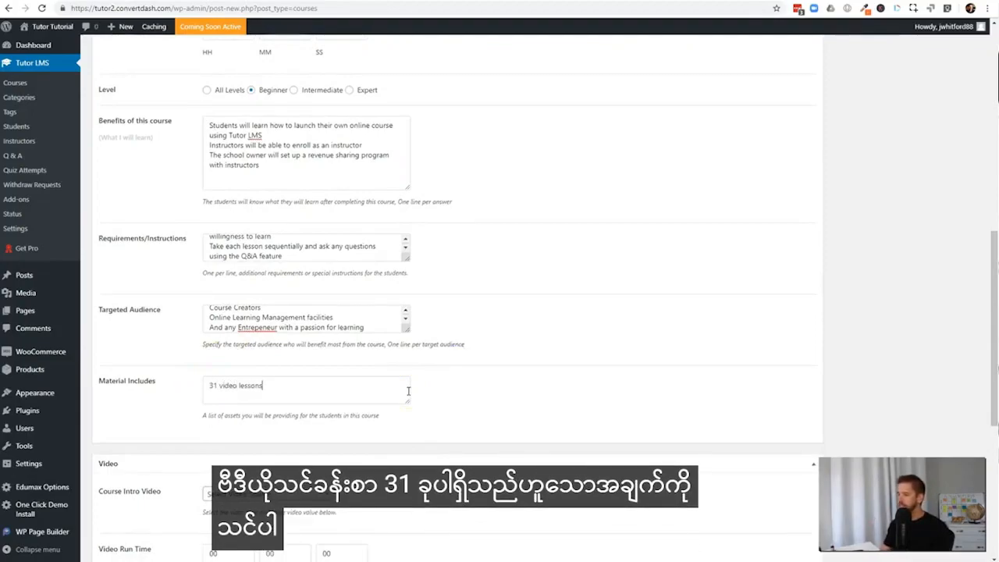
key(BackSpace)
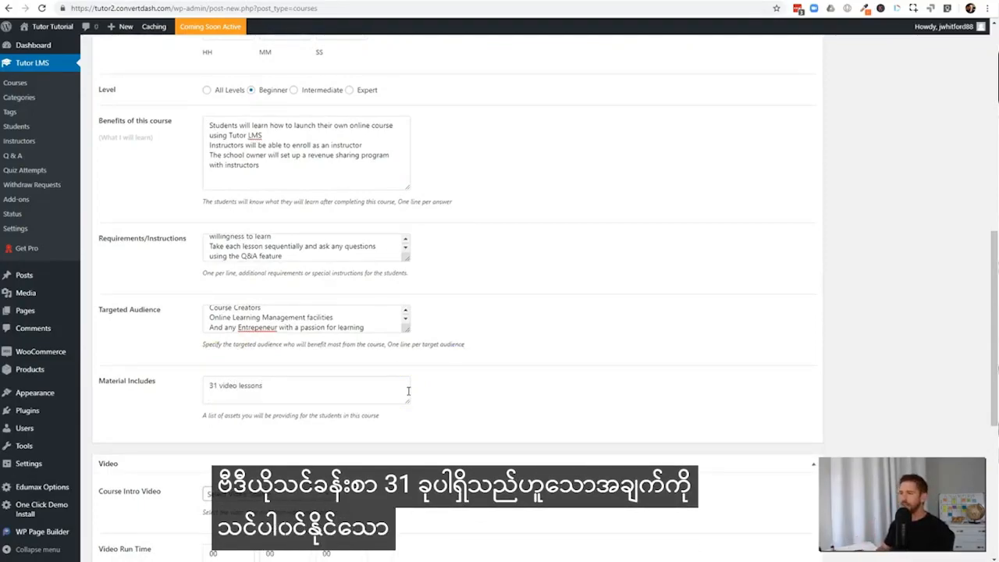
Choose YouTube as the source of the course intro video
scroll(528, 357, down, 3)
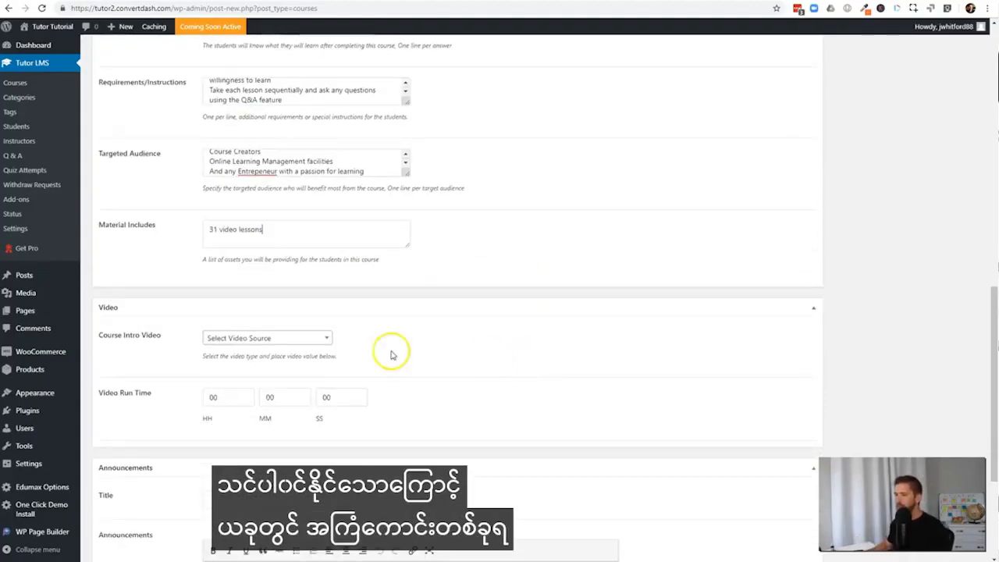
click(316, 341)
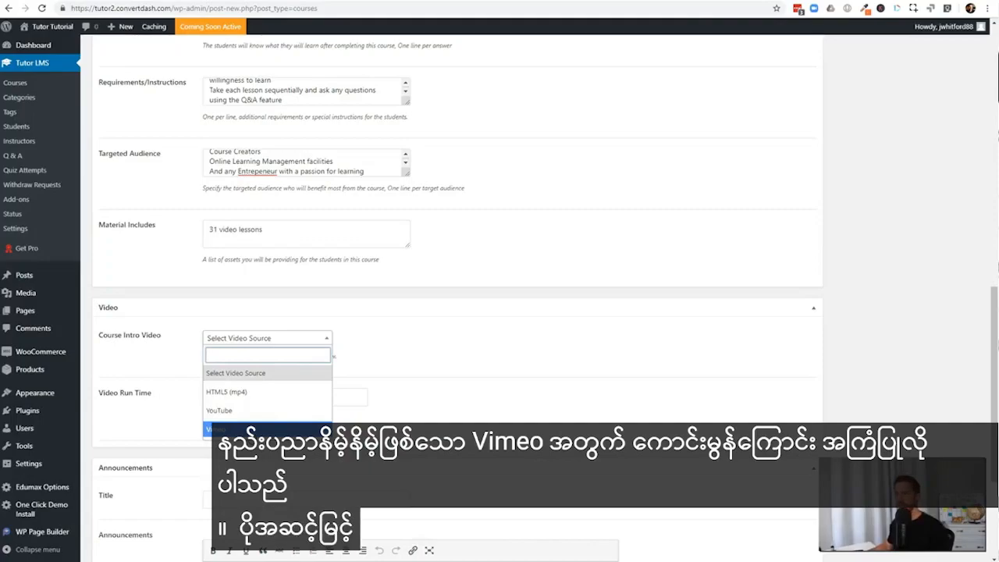
click(267, 412)
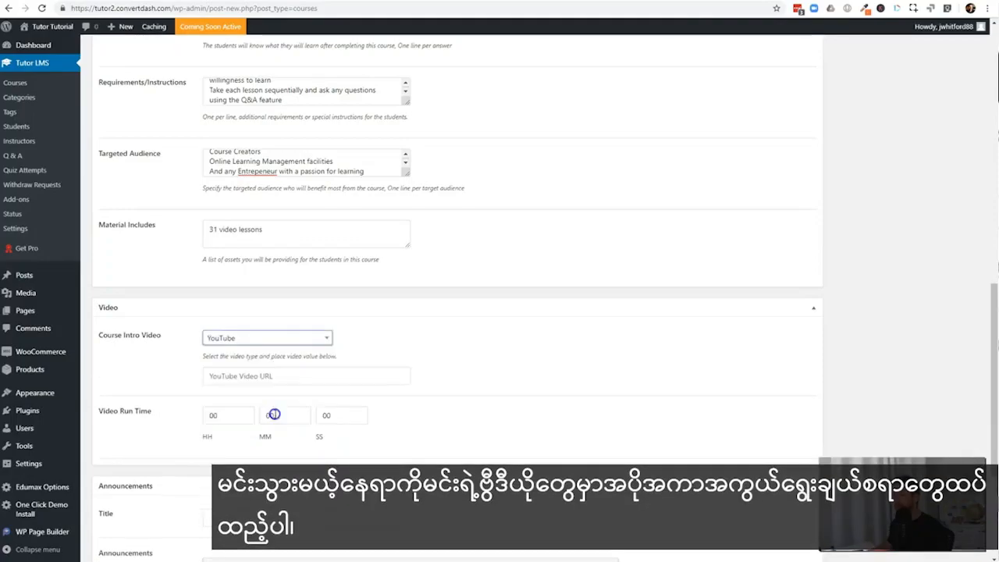
drag(106, 337, 154, 338)
click(169, 338)
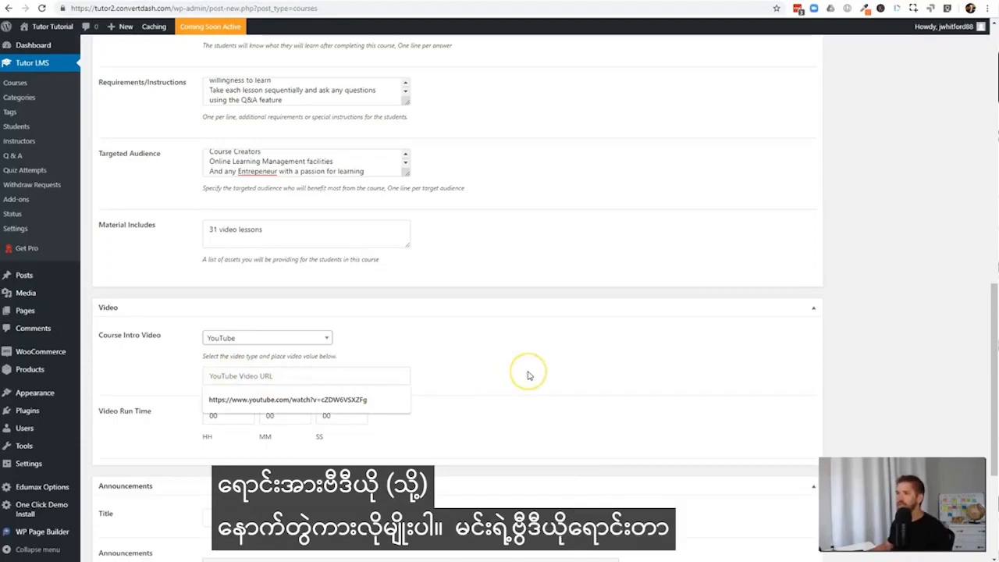
click(309, 378)
text(https://www.youtube.com/watch?v=yK1jgF8_i8M)
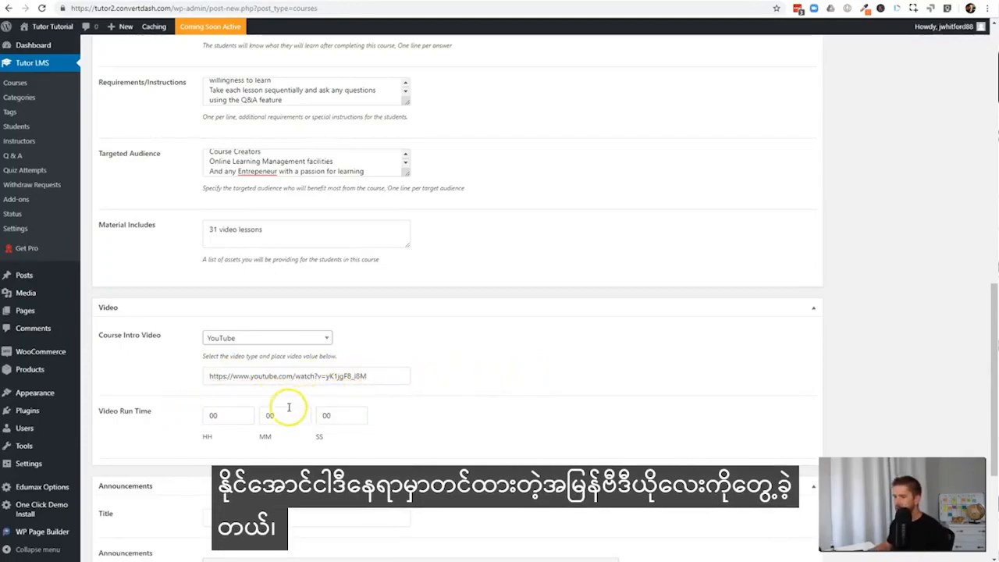
text(3)
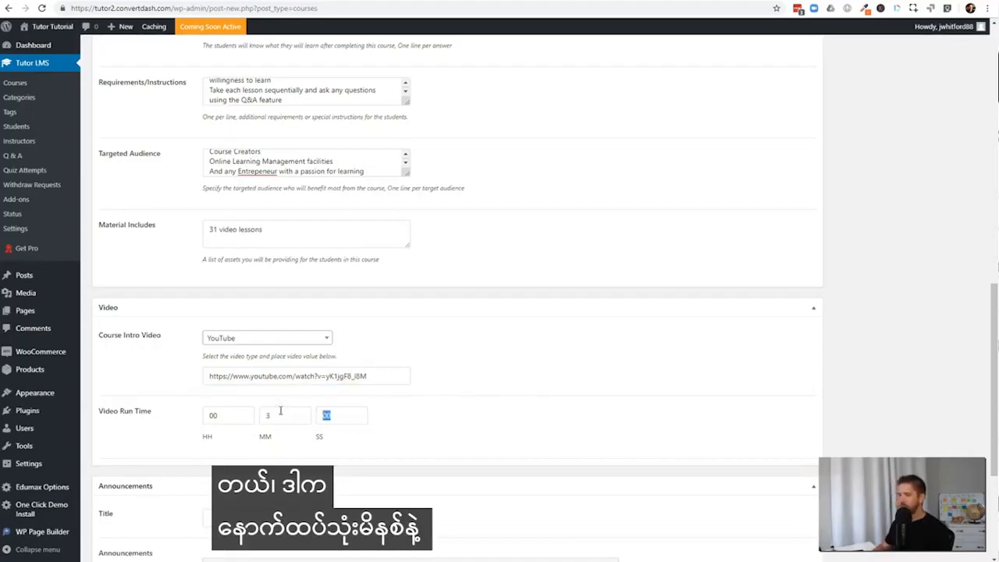
scroll(468, 445, down, 3)
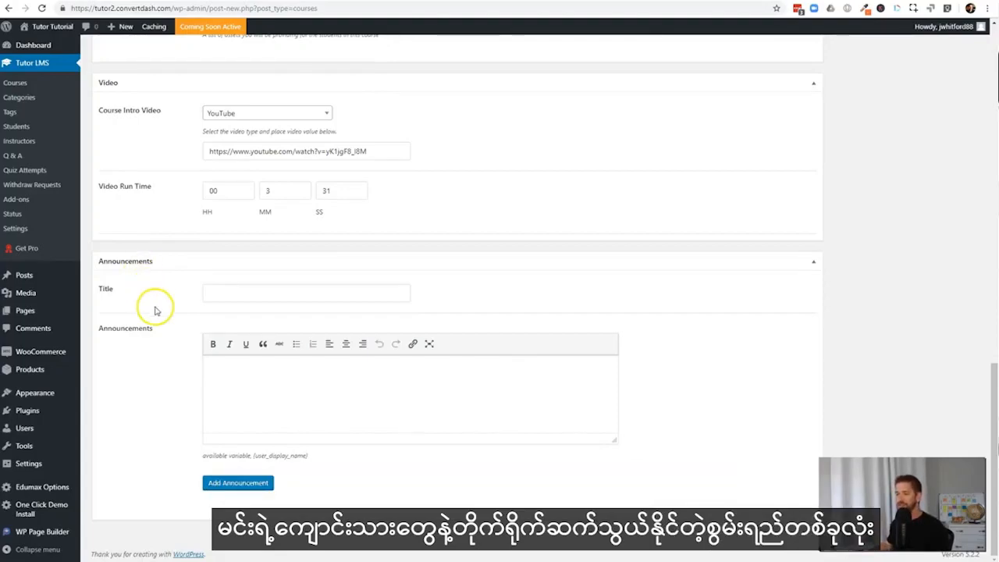
Switch to Crello, open the "Question" design with the raised hands and download it as an image for the course's featured image
scroll(393, 352, up, 10)
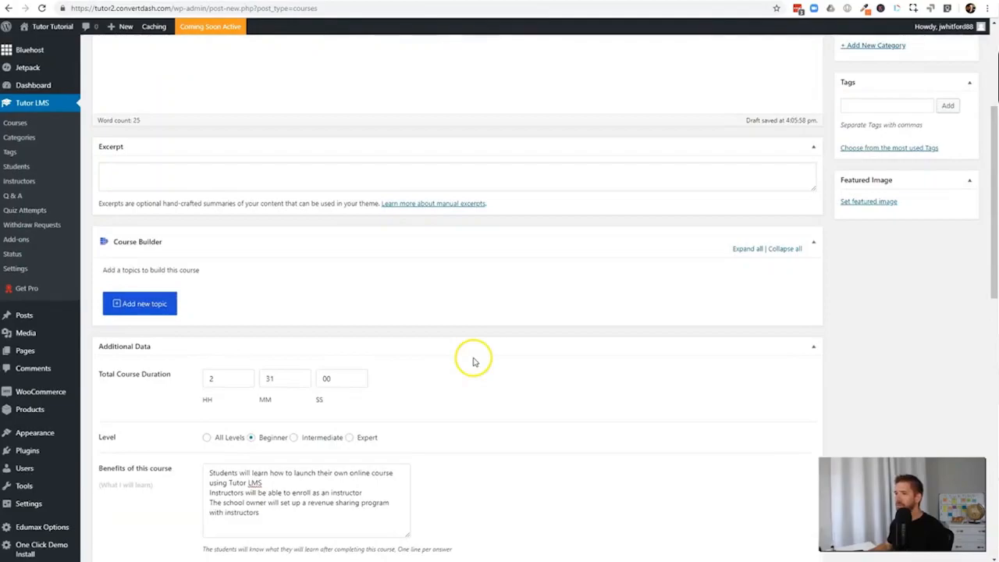
scroll(460, 350, up, 1)
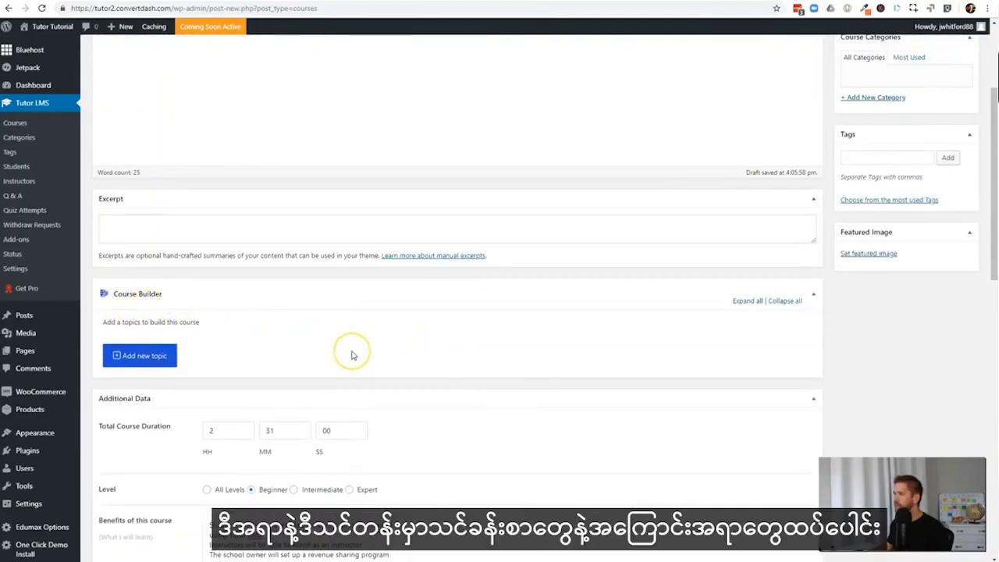
scroll(351, 355, up, 3)
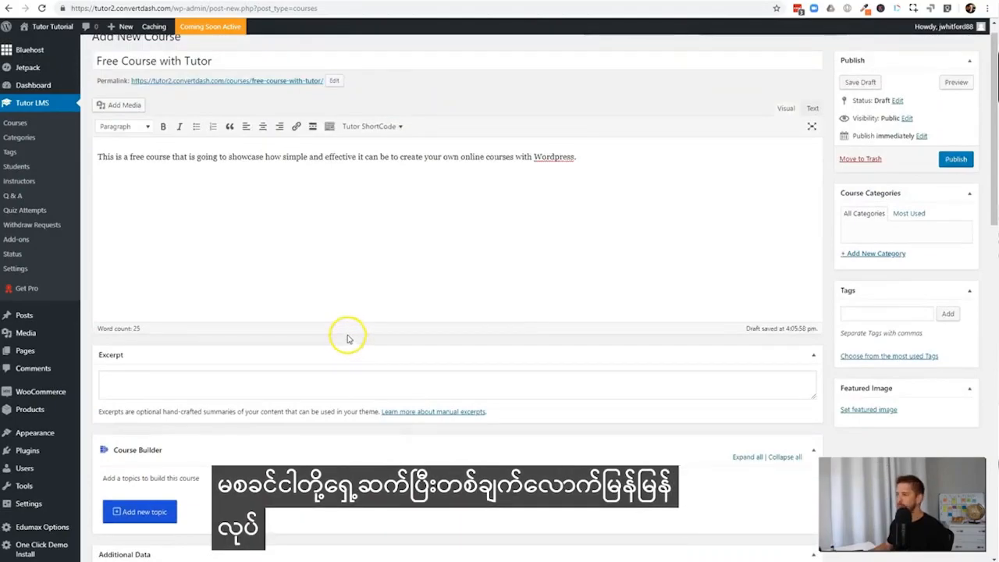
click(863, 414)
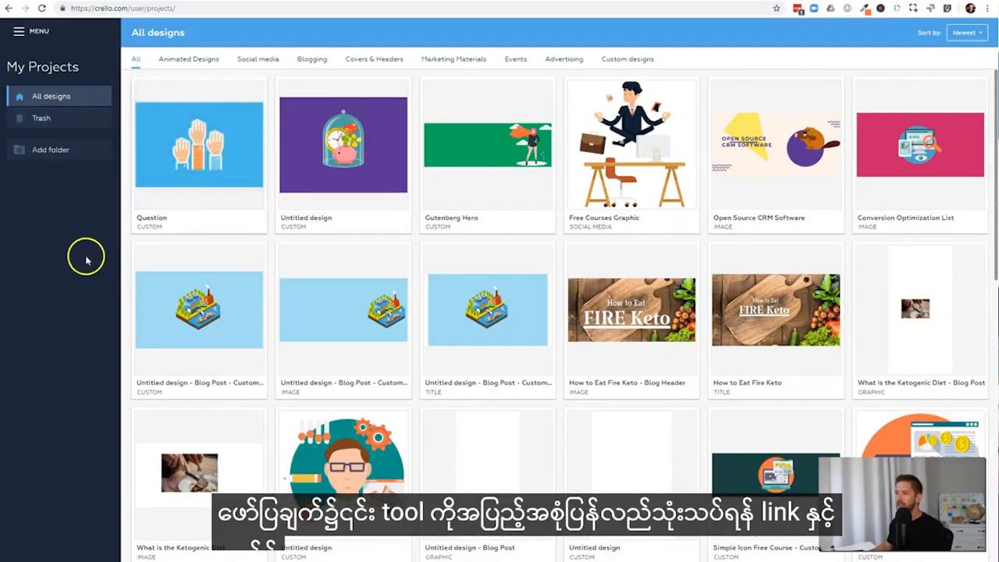
click(203, 158)
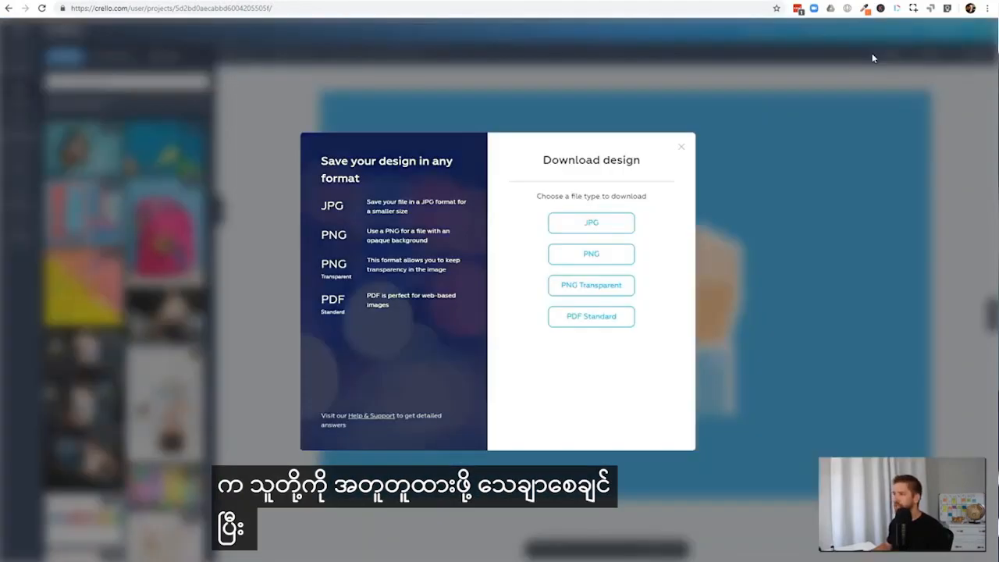
click(569, 256)
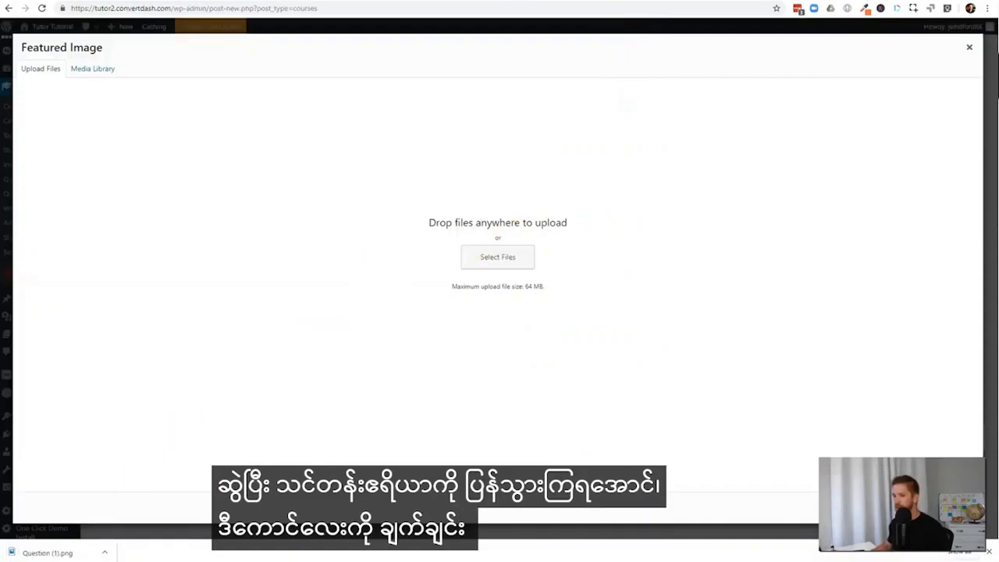
Upload the downloaded Question (1).png and set it as the course's featured image
drag(43, 556, 378, 317)
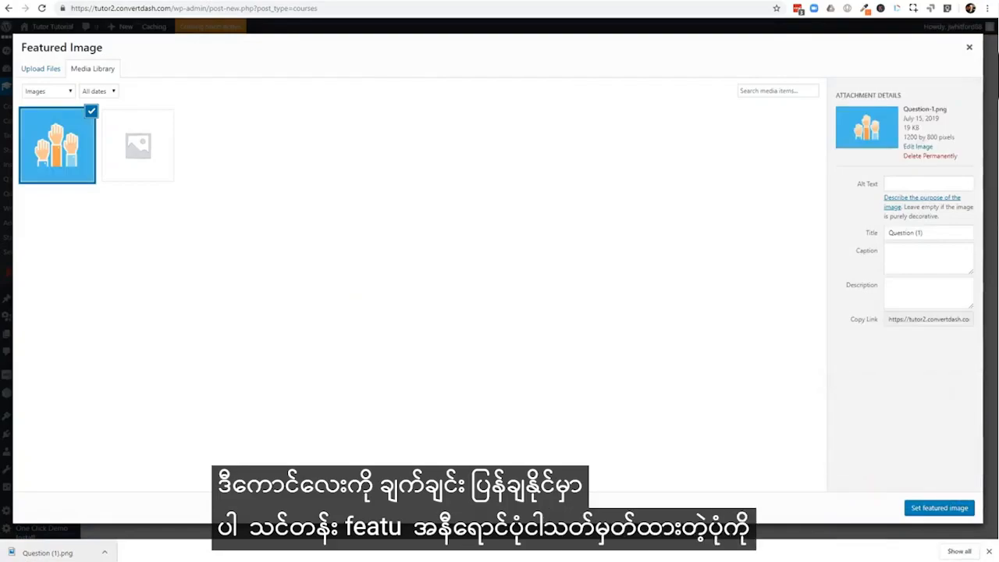
click(962, 509)
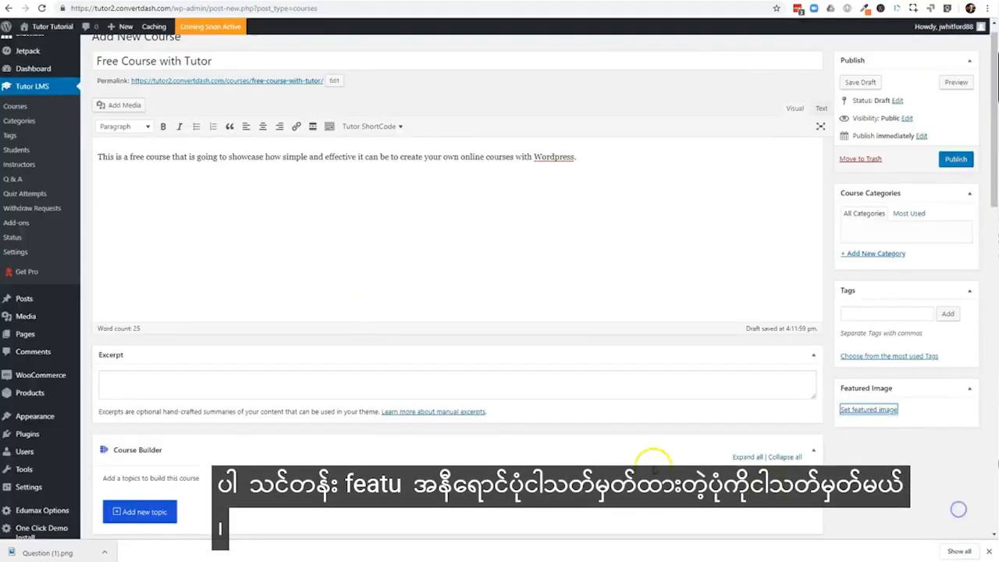
Add a new course category named "Online Learning" without a parent category
scroll(679, 395, up, 1)
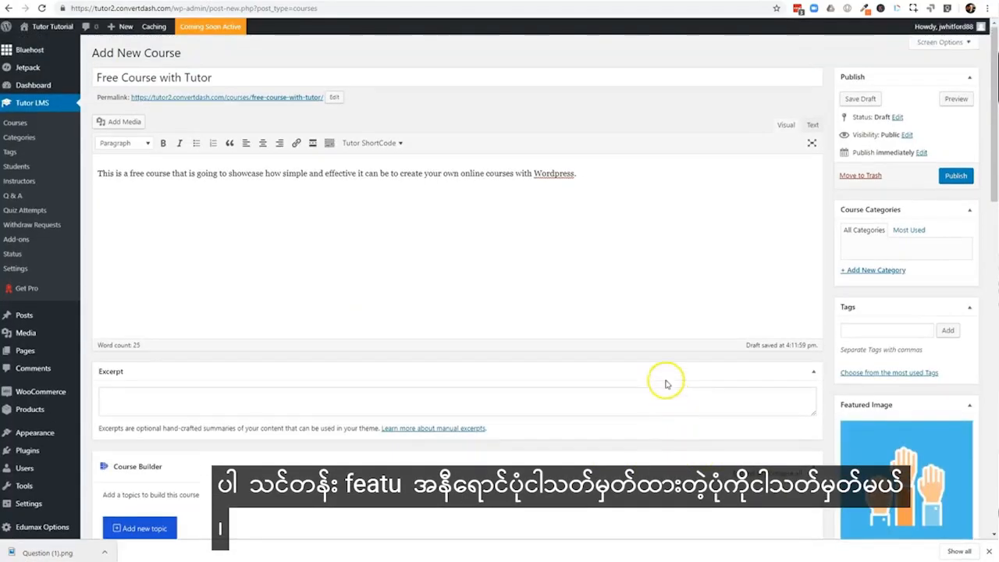
click(858, 271)
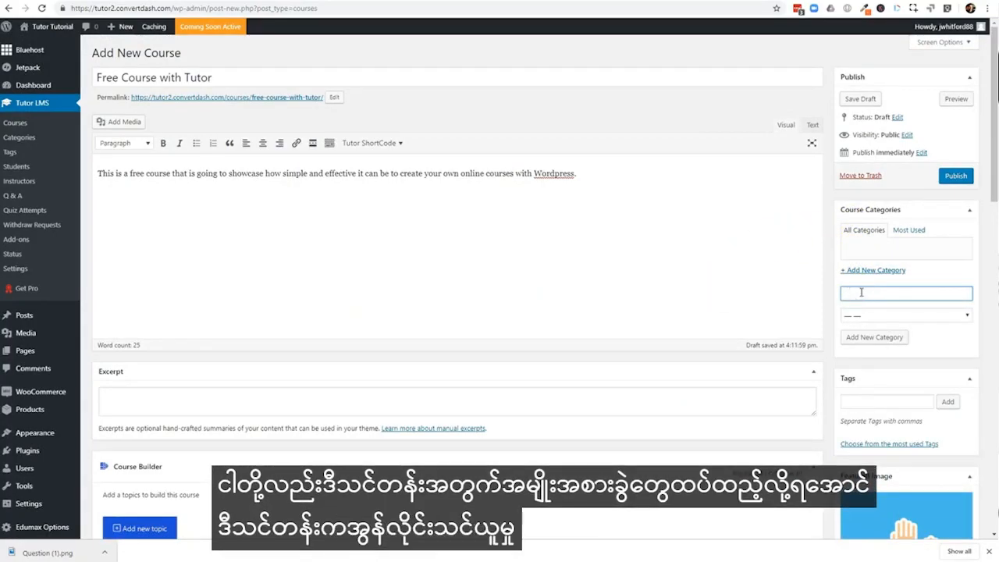
text(Online Learning)
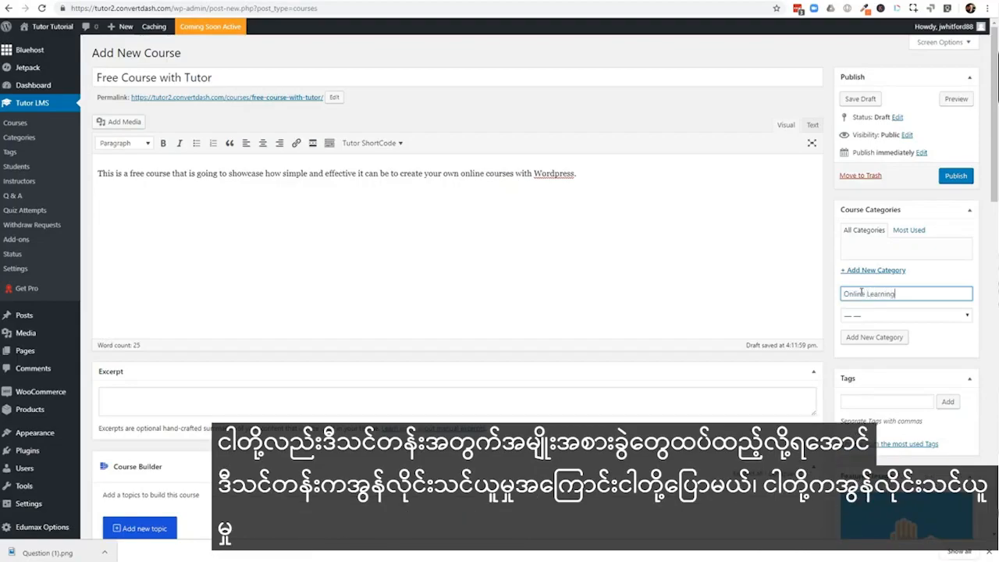
click(872, 336)
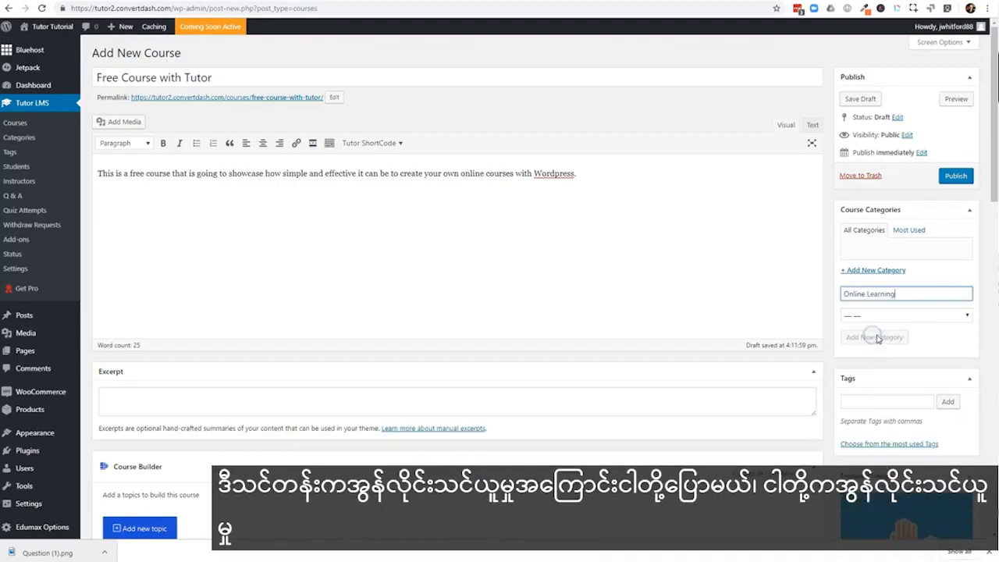
Add the tag "Tutor LMS" to the course and save the course as a draft
click(869, 401)
text(Tutor LMS)
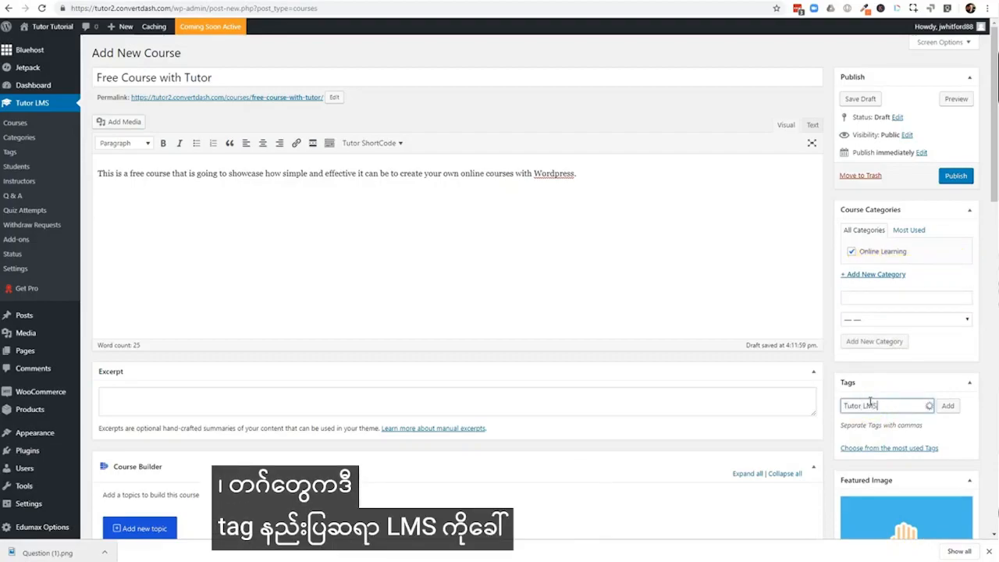
click(951, 408)
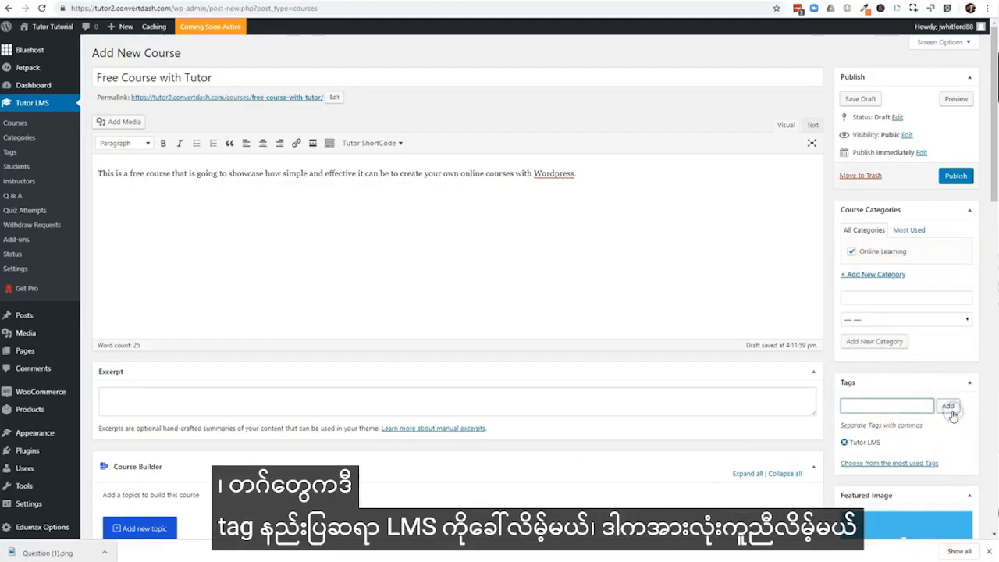
click(860, 100)
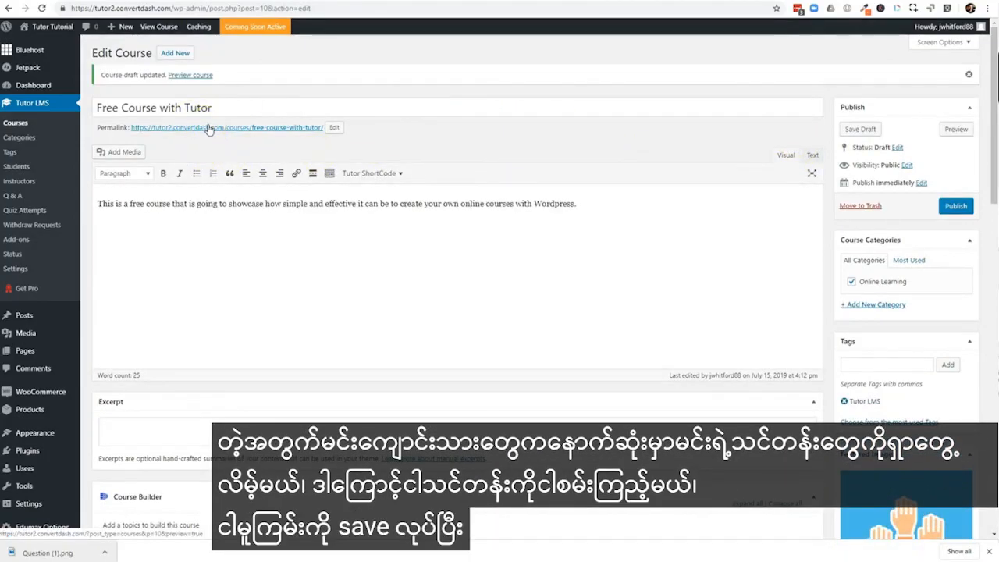
Preview the course page and review its description, learning benefits, instructor, requirements, tags and target audience
click(210, 128)
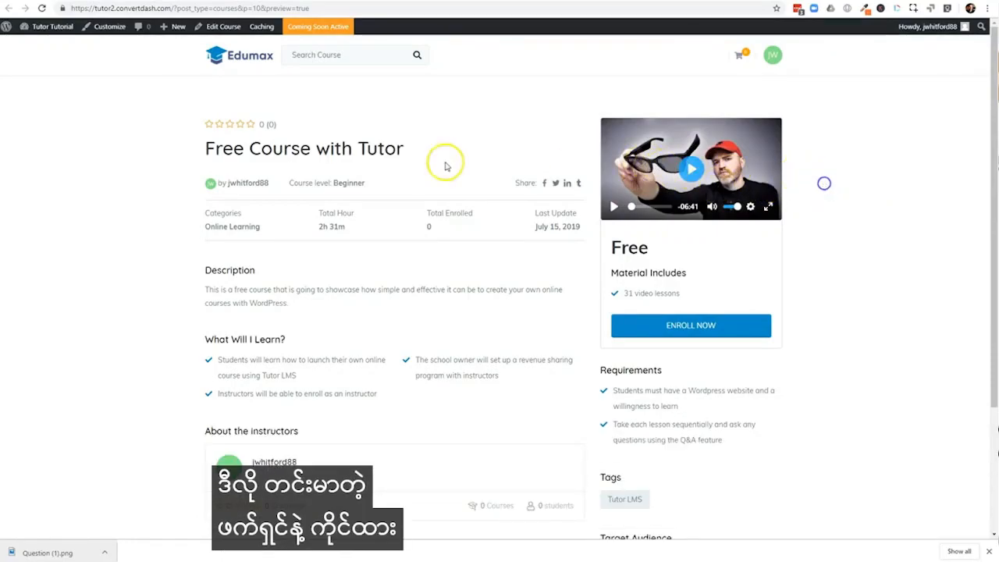
drag(992, 90, 992, 91)
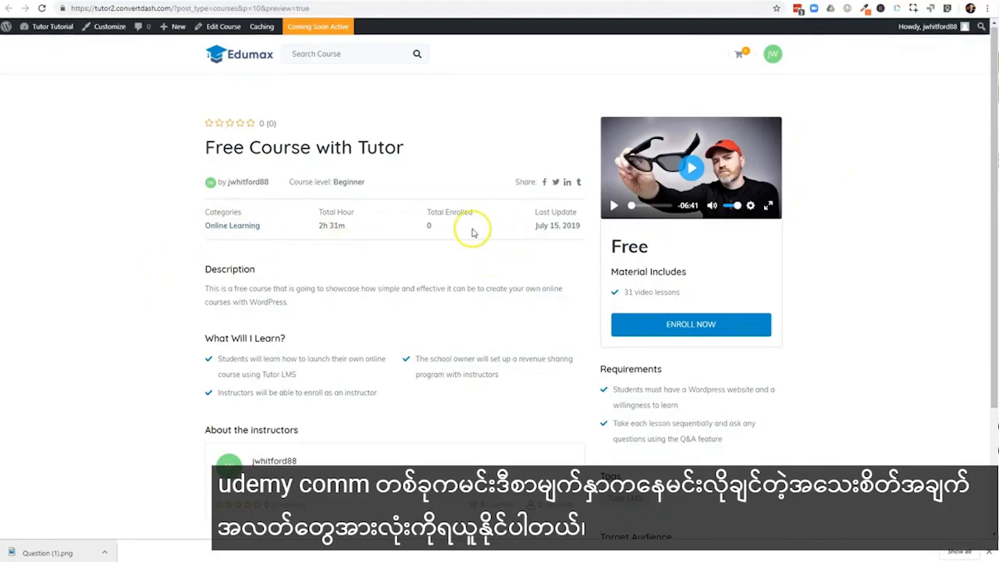
scroll(471, 232, down, 2)
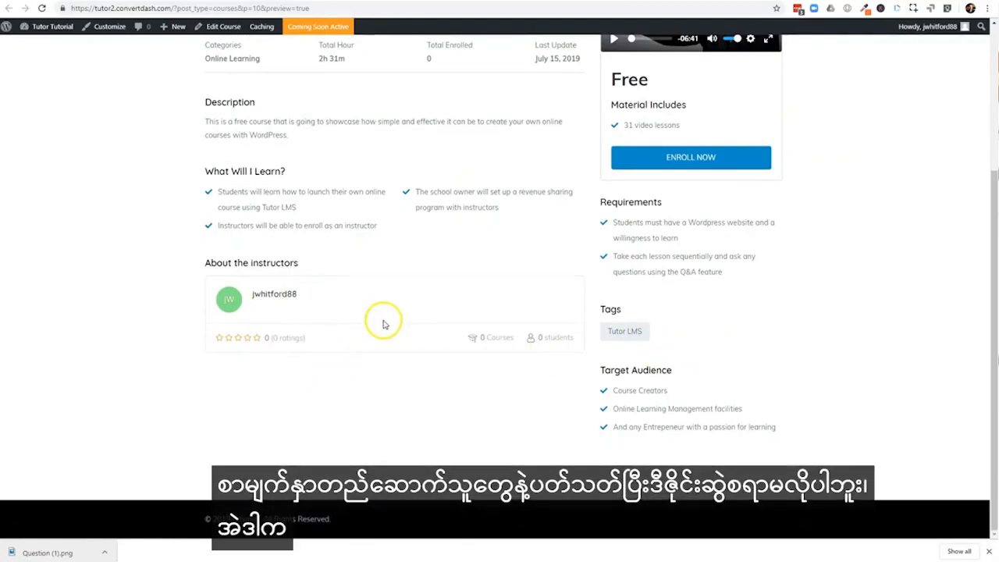
scroll(379, 323, up, 2)
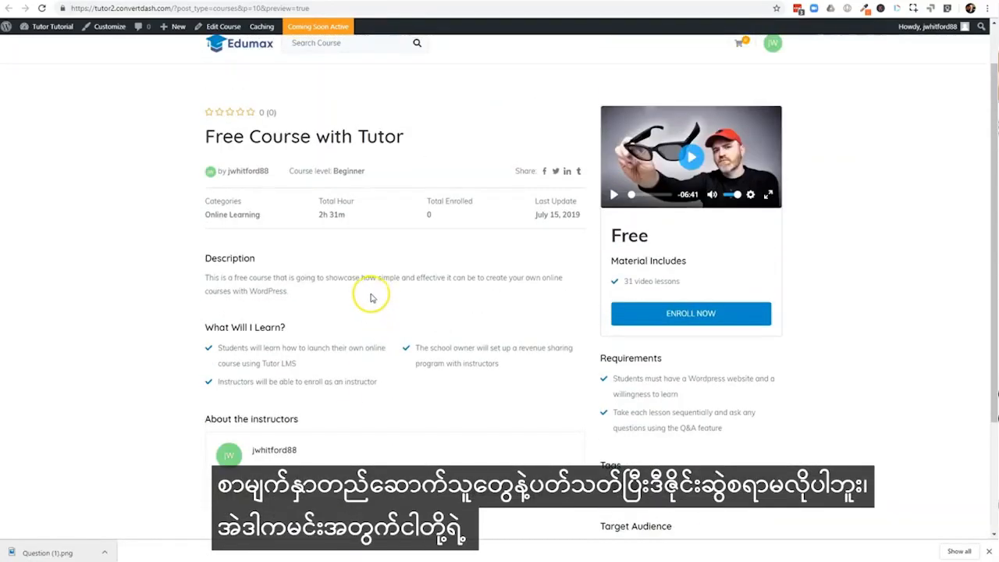
scroll(394, 236, up, 1)
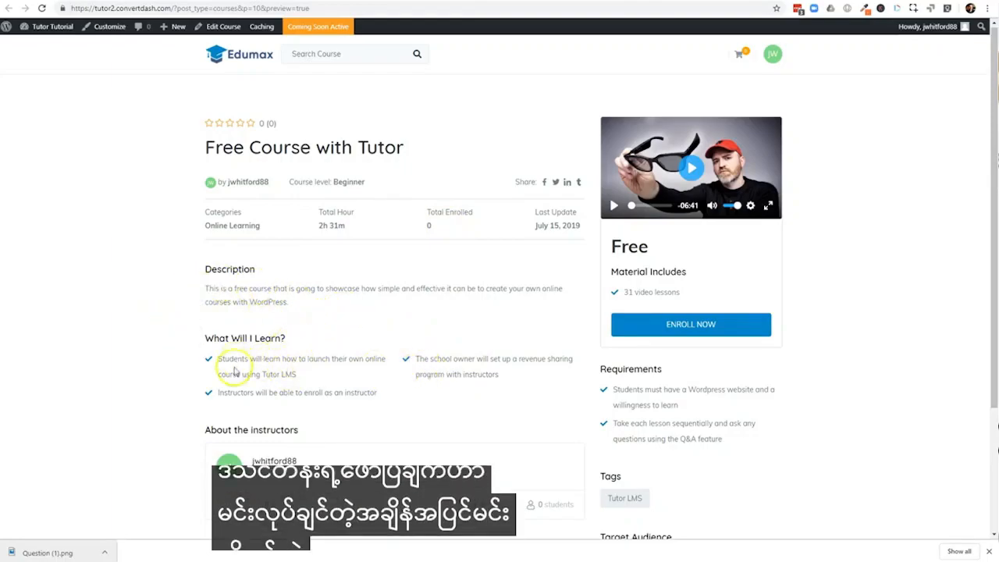
scroll(417, 402, down, 1)
scroll(614, 377, down, 1)
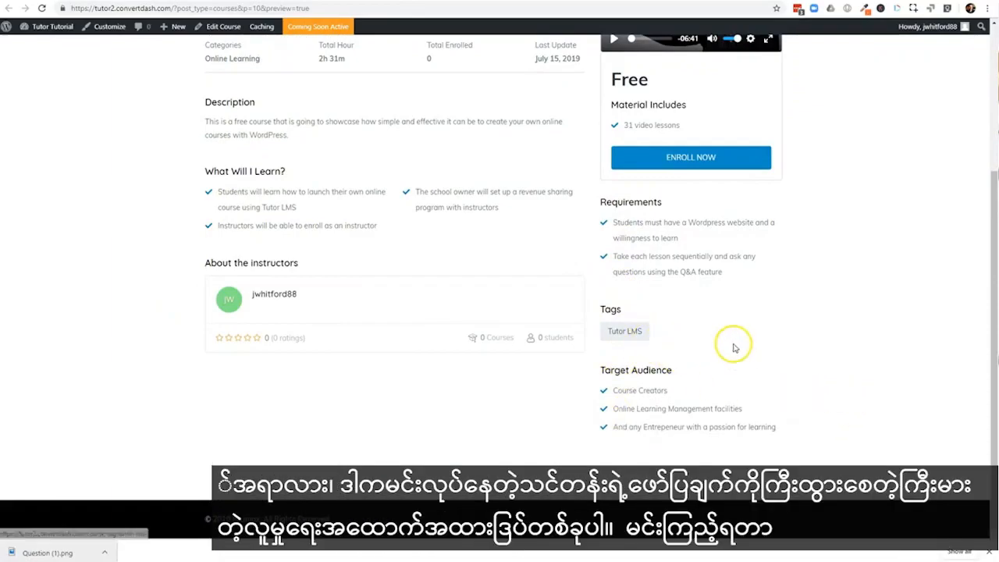
View the archive page of the course's "Tutor LMS" tag and return to the course preview
click(626, 334)
scroll(424, 286, up, 1)
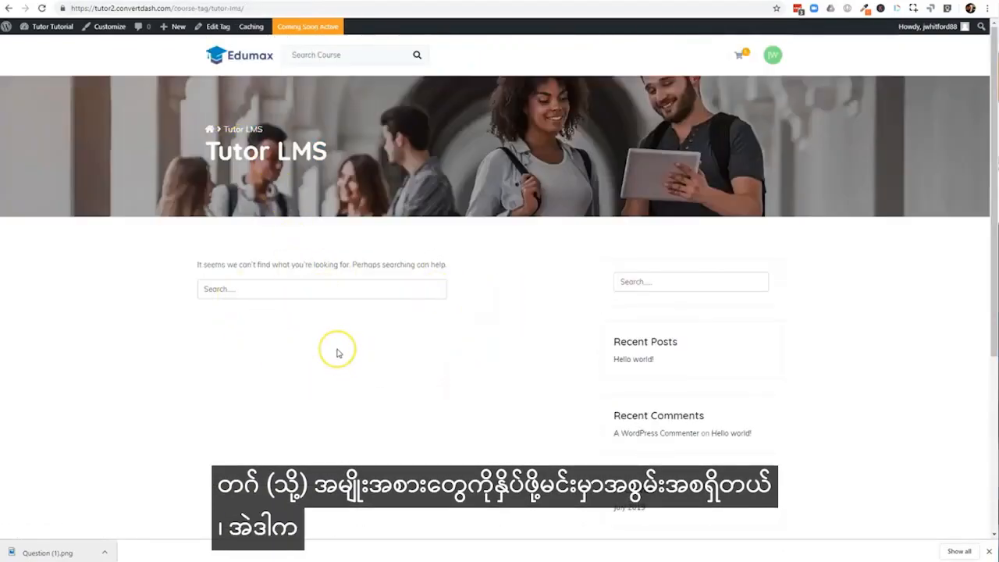
key(alt+Left)
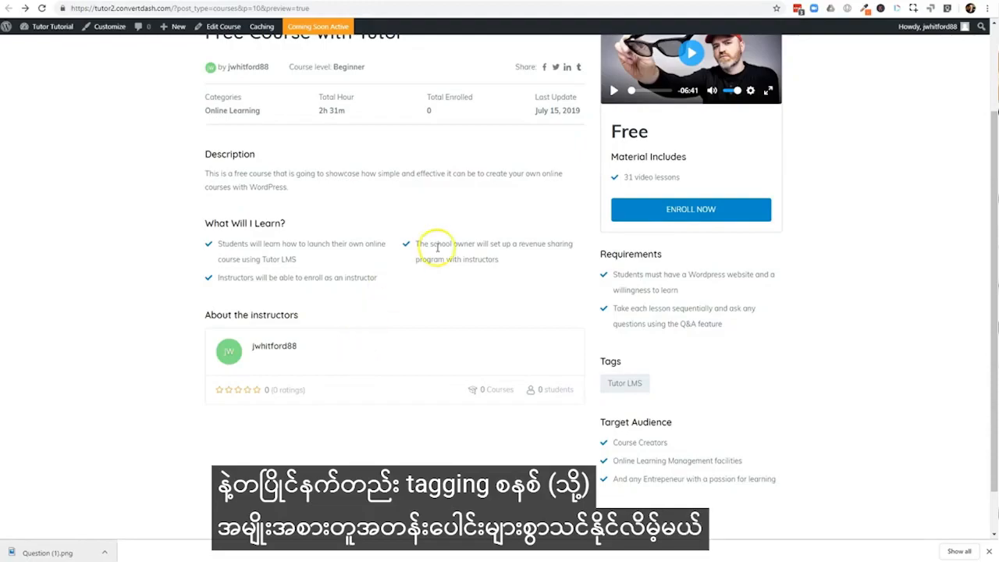
scroll(437, 247, up, 2)
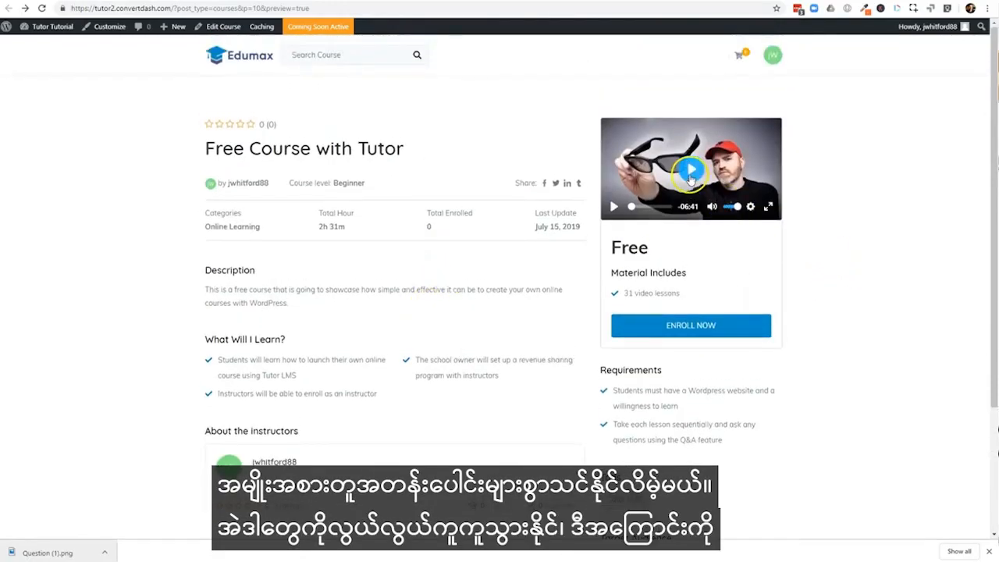
Play the intro video briefly in the course preview and return to the course editor
click(690, 177)
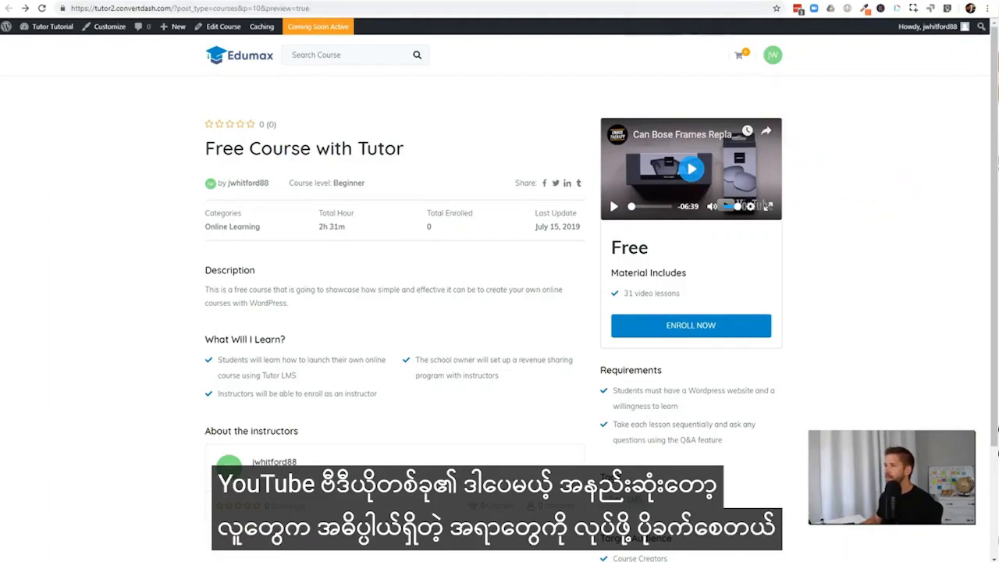
click(691, 1)
click(597, 235)
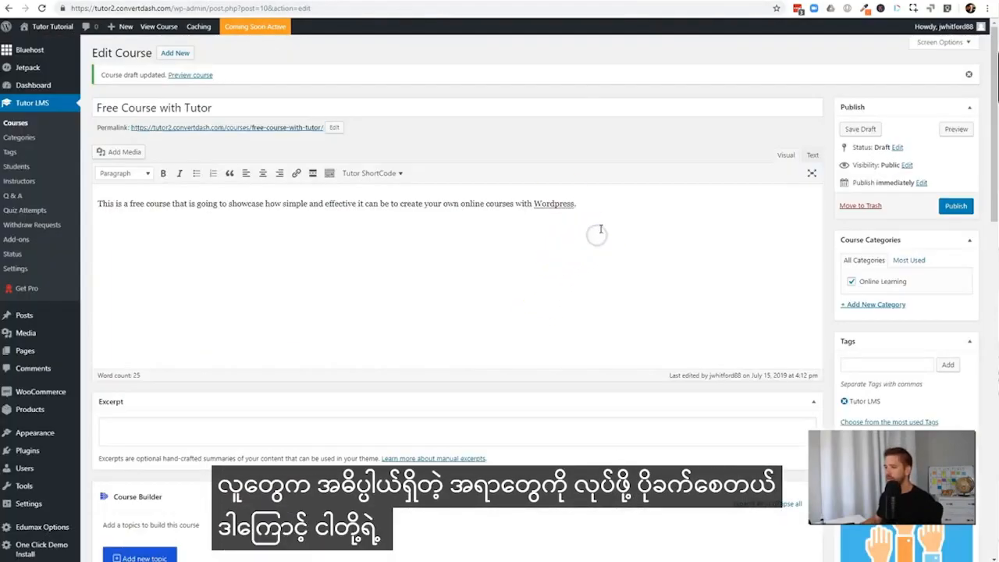
Add a topic named "Tutor LMS Walkthrough" in the Course Builder with a short summary beginning "This topic"
scroll(542, 310, down, 2)
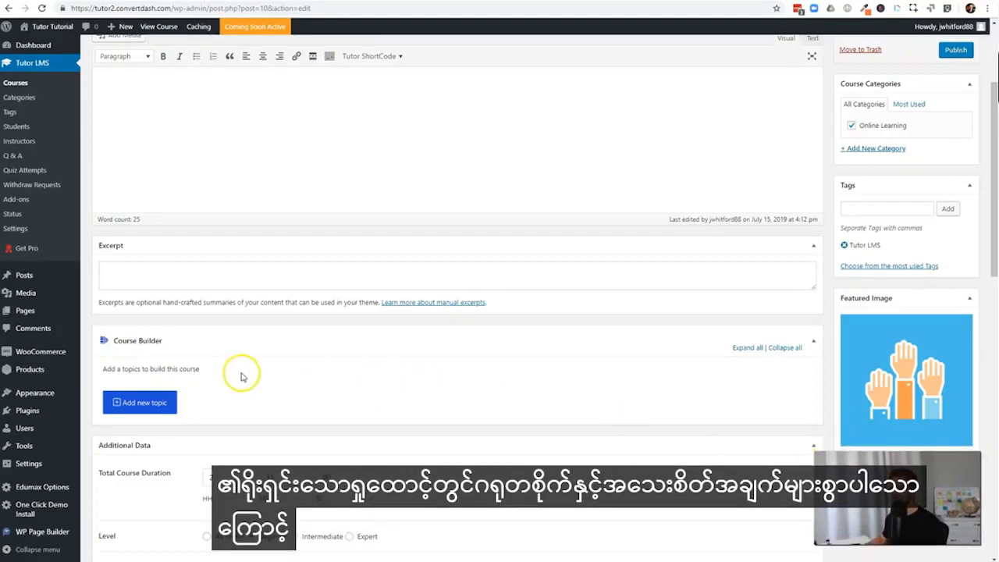
click(137, 402)
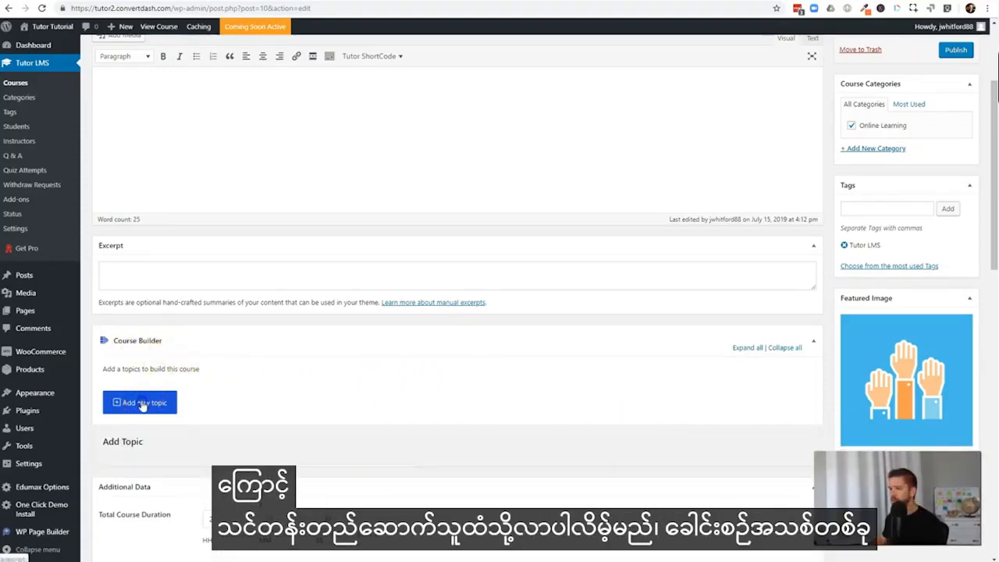
scroll(406, 414, down, 1)
scroll(491, 412, down, 1)
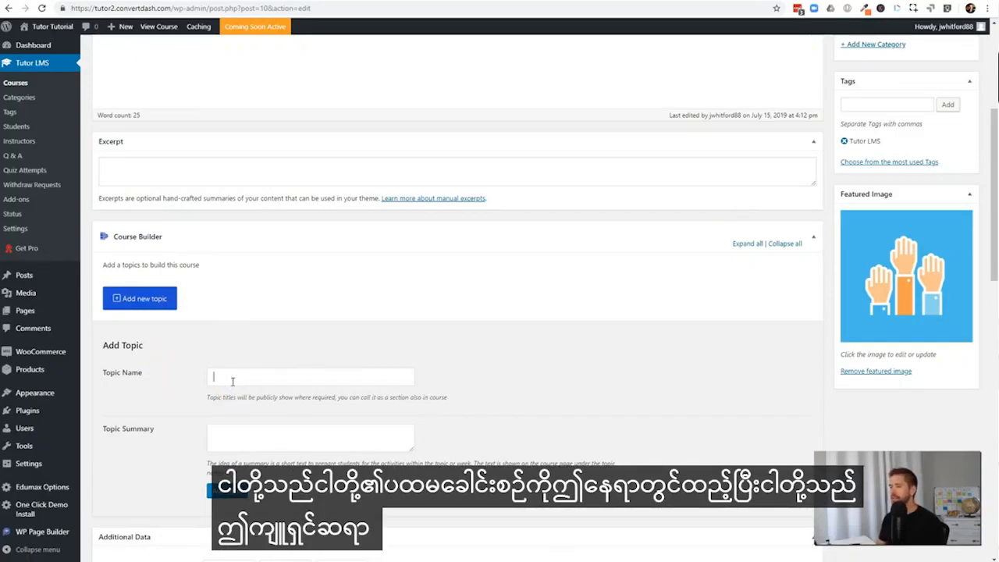
text(Tutor LMS Walkthrough)
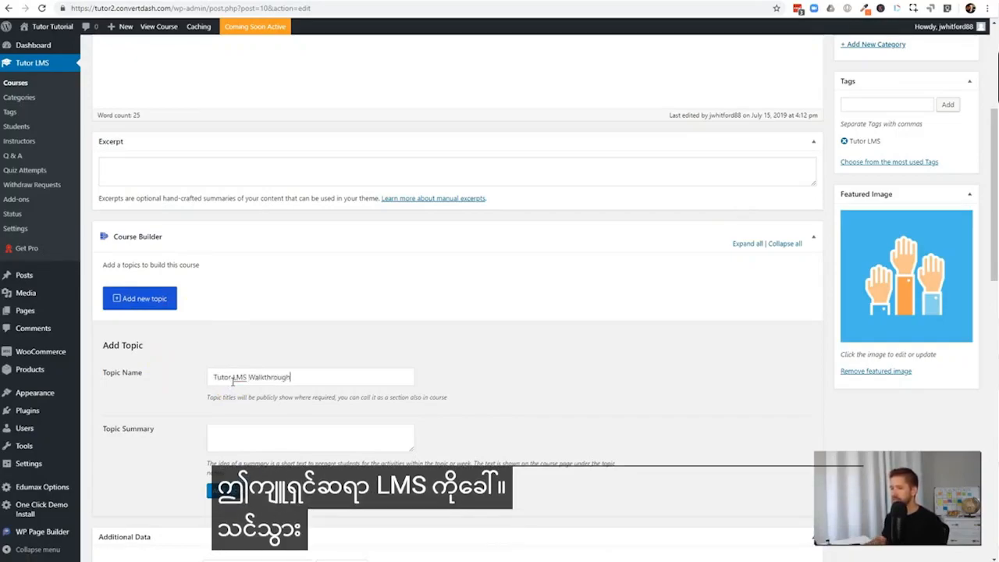
click(252, 427)
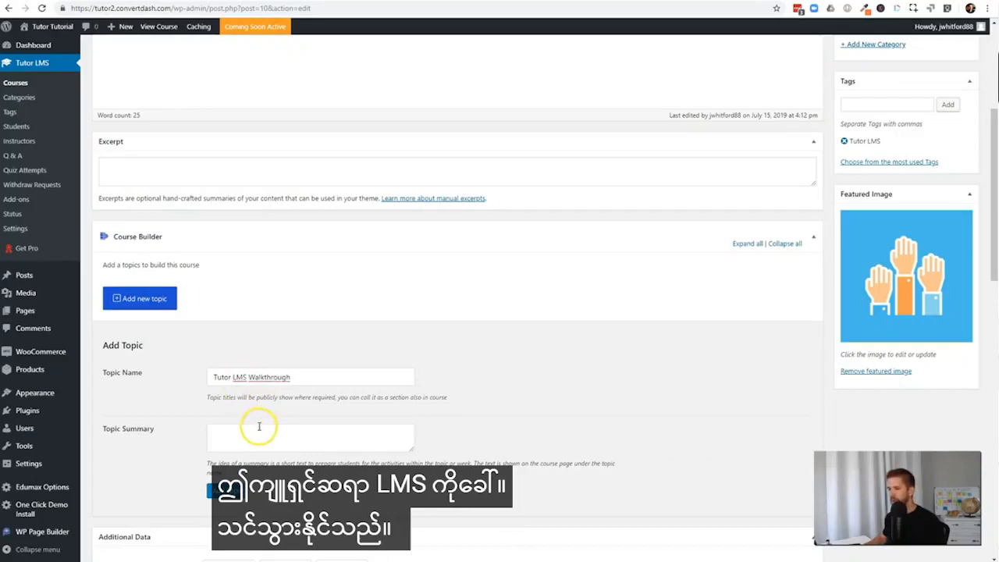
text(This)
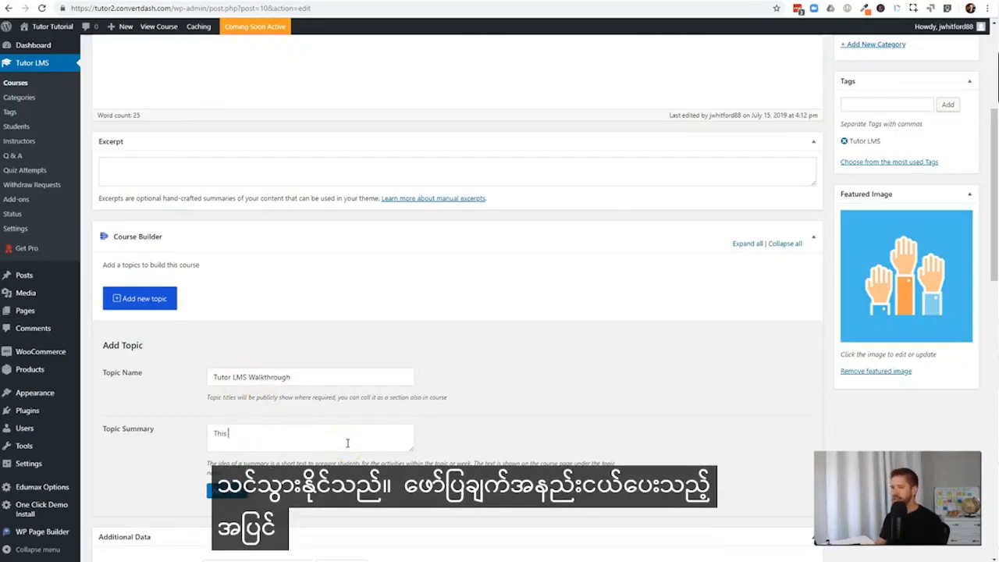
text( topic gue)
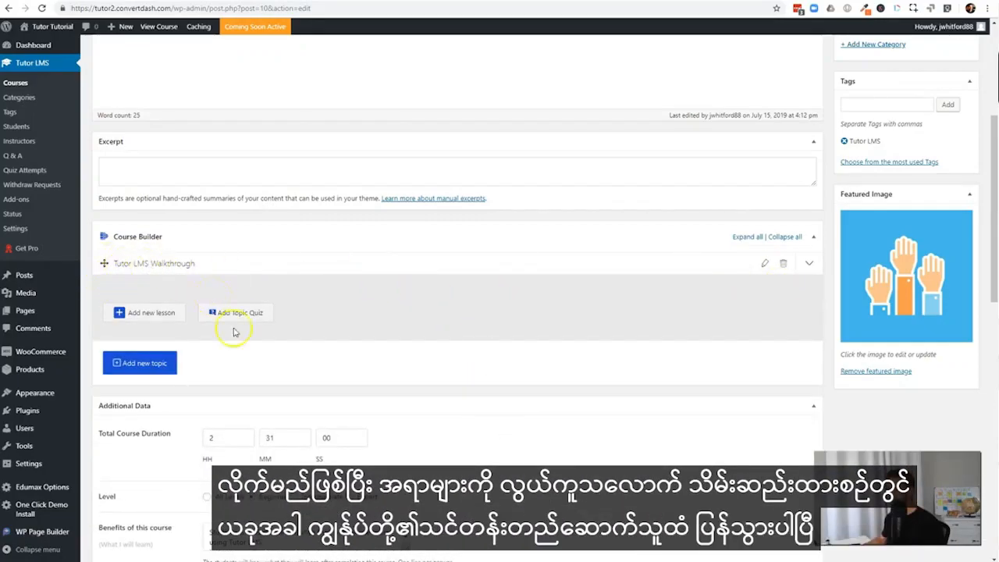
Add a second course topic named "Conclusion" with an empty summary
click(138, 365)
click(242, 443)
text(Conclusion)
scroll(285, 413, down, 1)
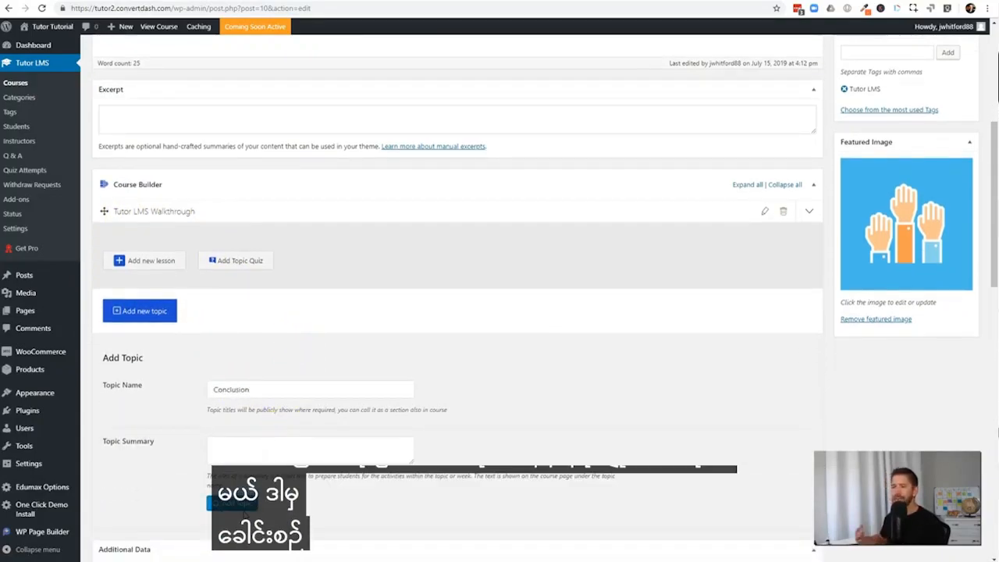
click(230, 502)
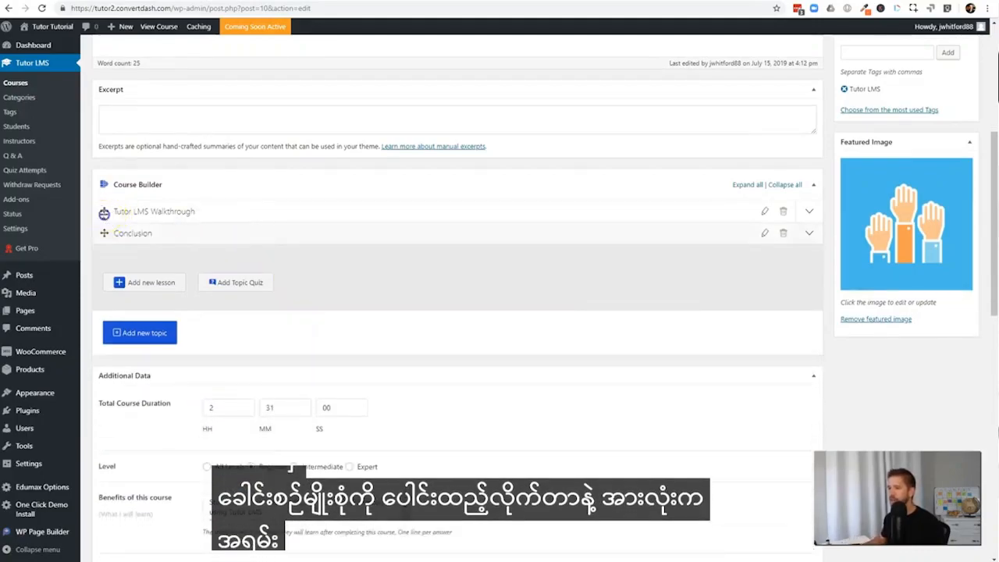
Add a lesson titled "Using Tutor LMS step by step" to the Tutor LMS Walkthrough topic, describing how to set up a Tutor LMS learning academy extremely easily
drag(104, 231, 114, 304)
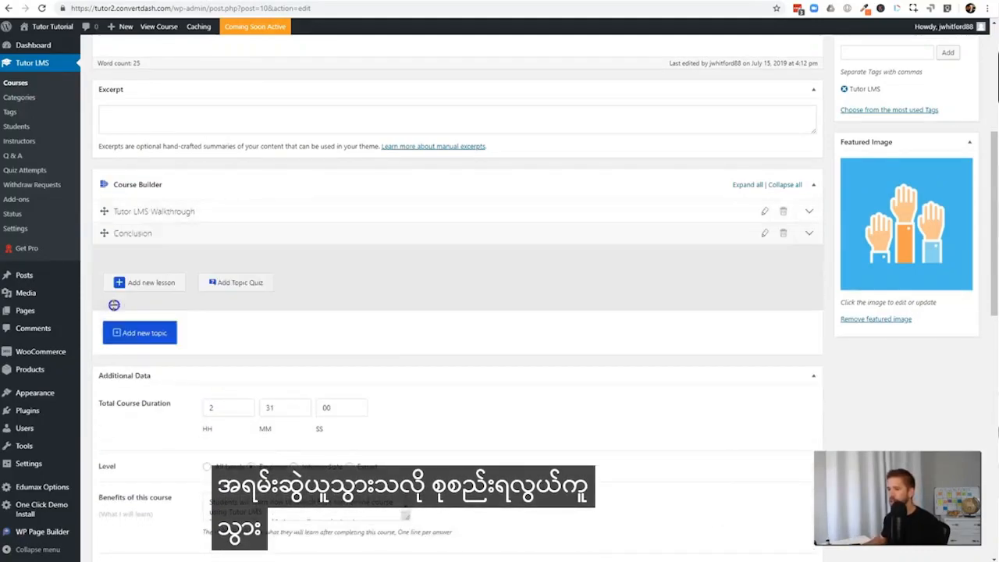
click(176, 218)
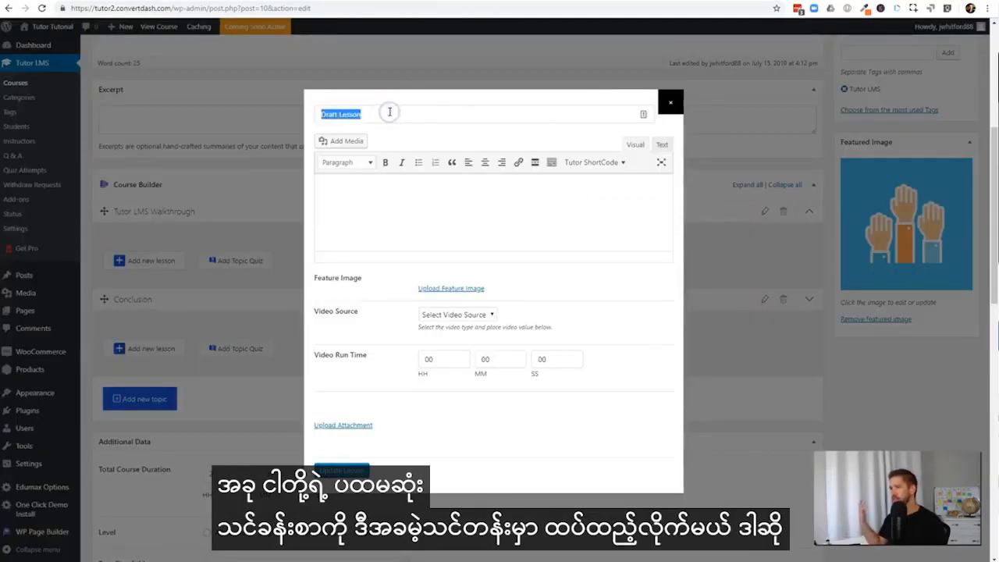
text(Using )
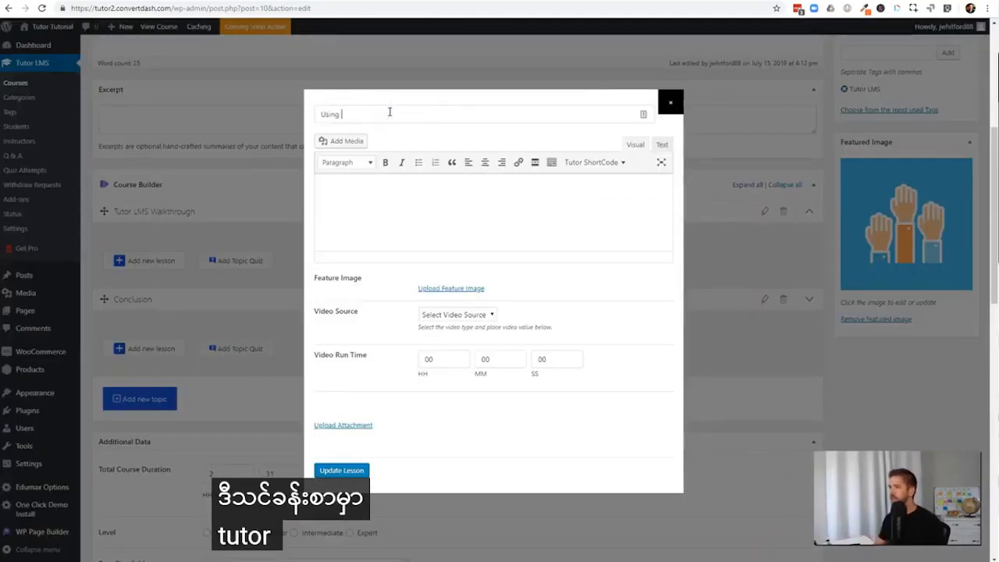
text(Tutor LMS step by step)
key(Tab)
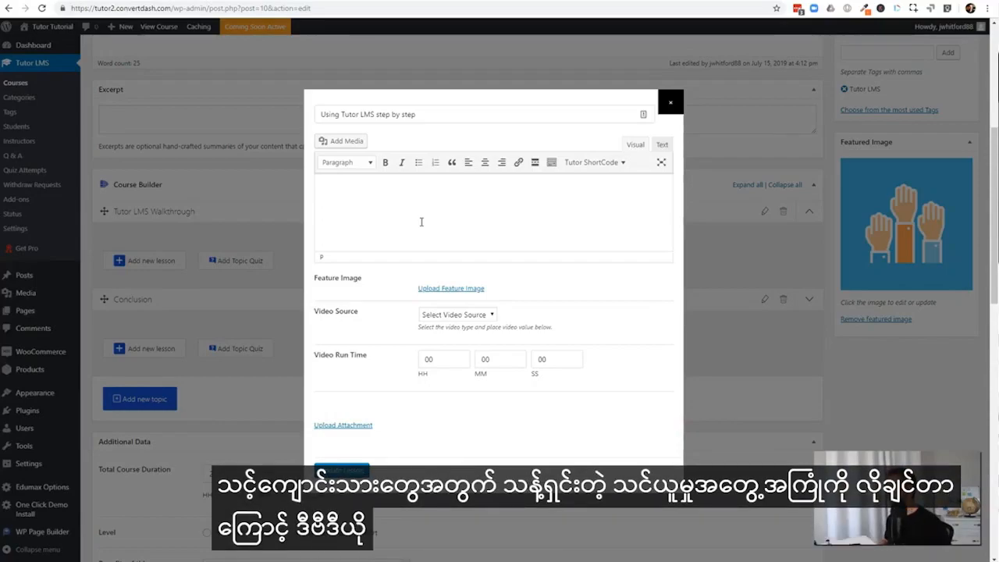
click(432, 206)
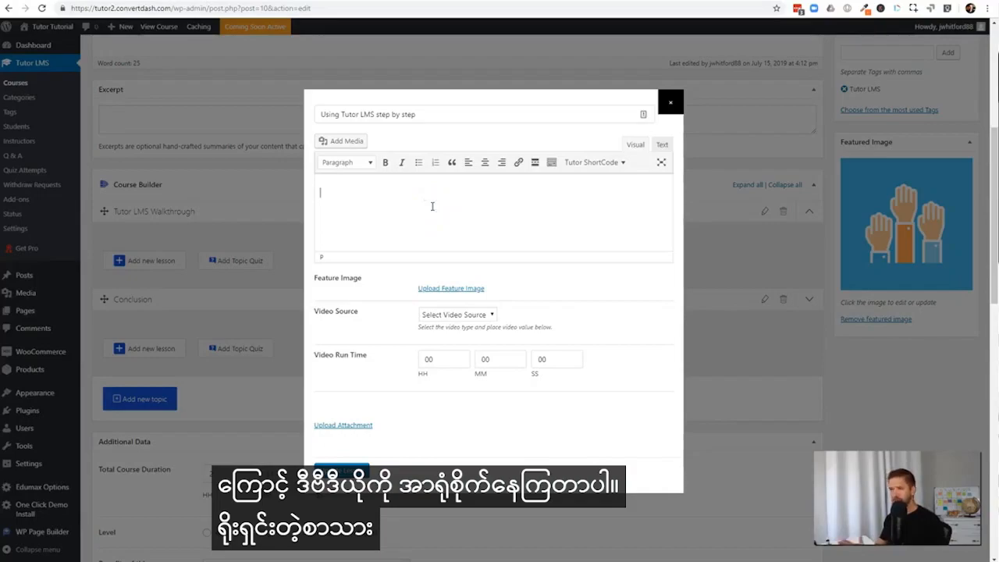
Set the lesson's feature image to the raised-hands picture from the media library
click(444, 295)
click(92, 160)
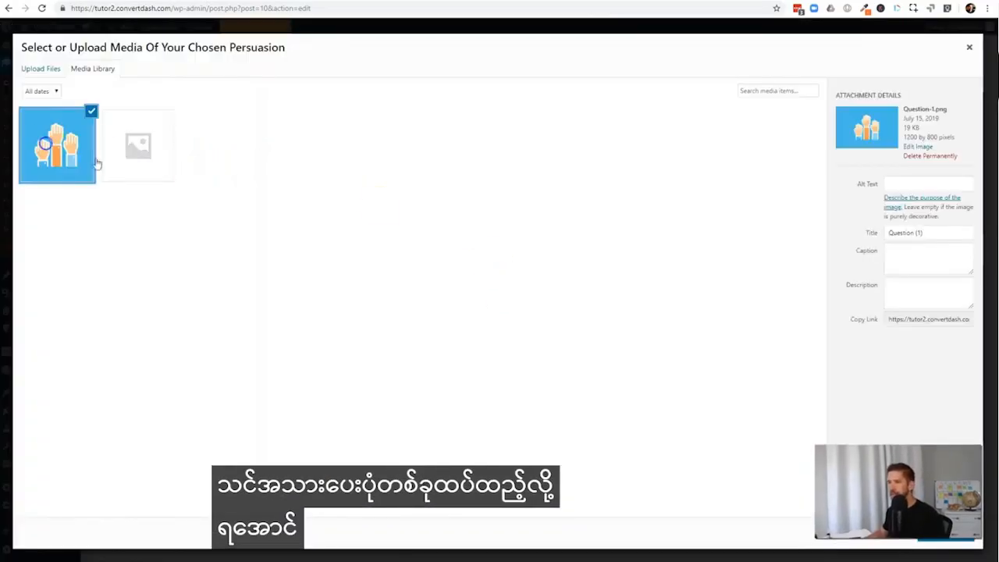
click(930, 533)
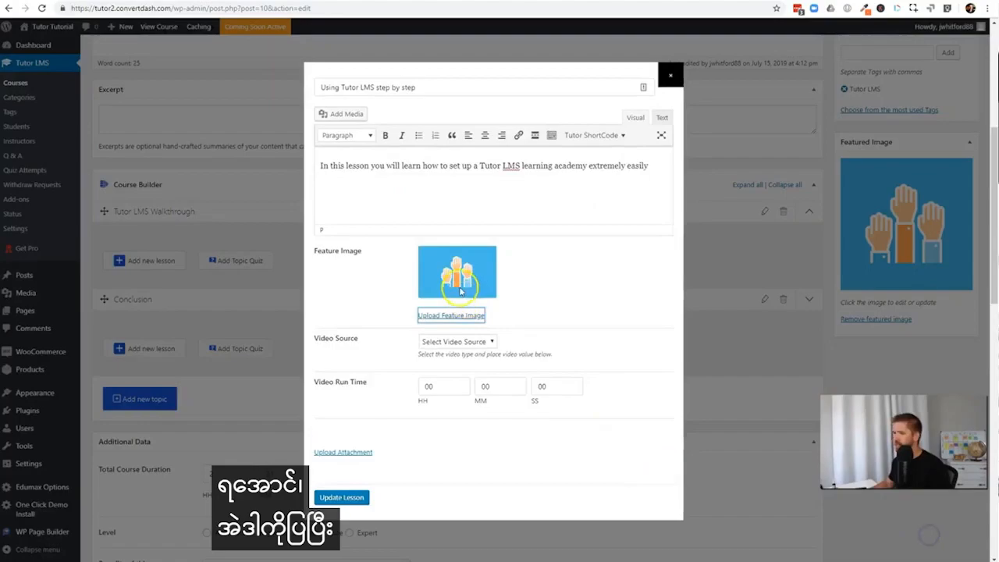
click(491, 341)
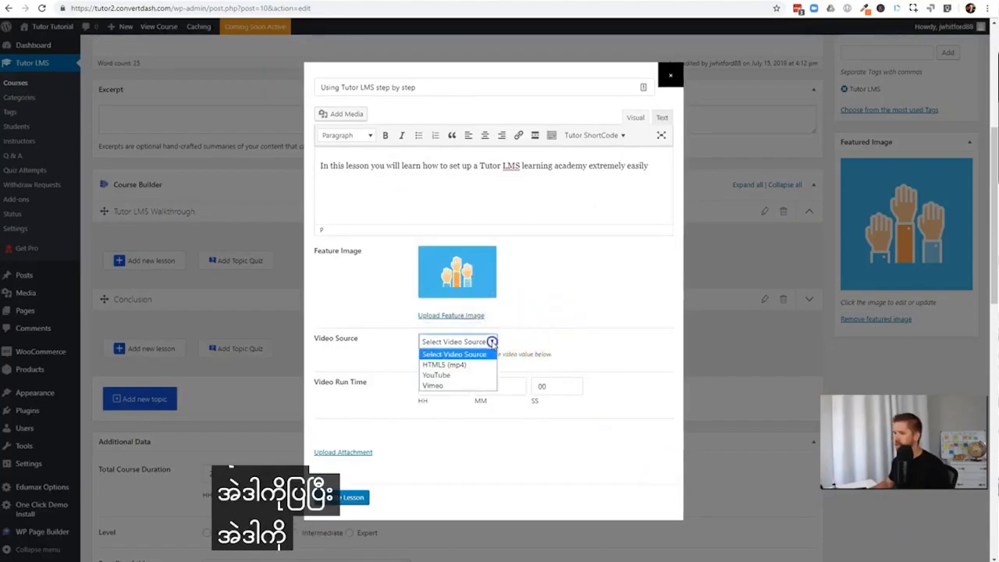
click(453, 375)
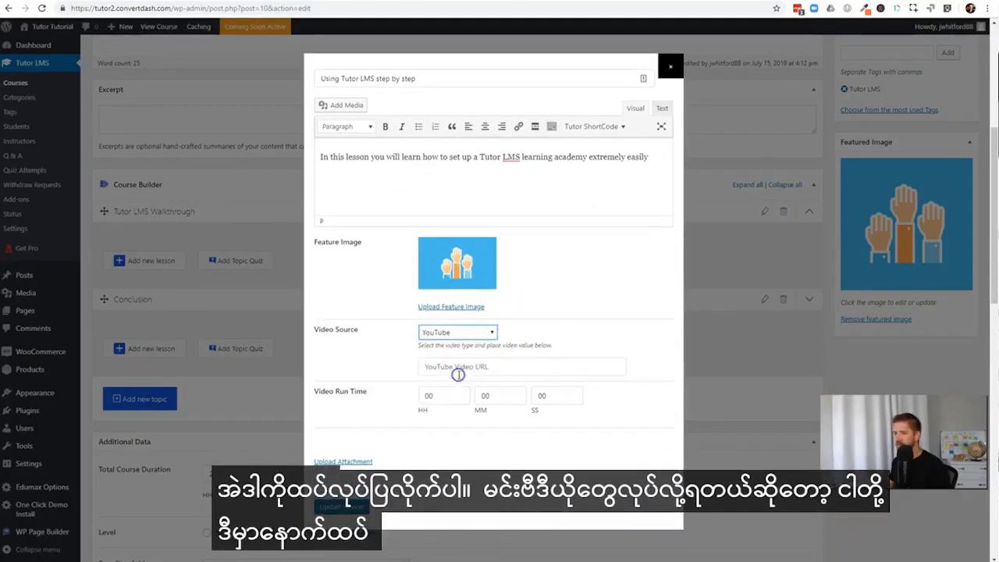
click(796, 0)
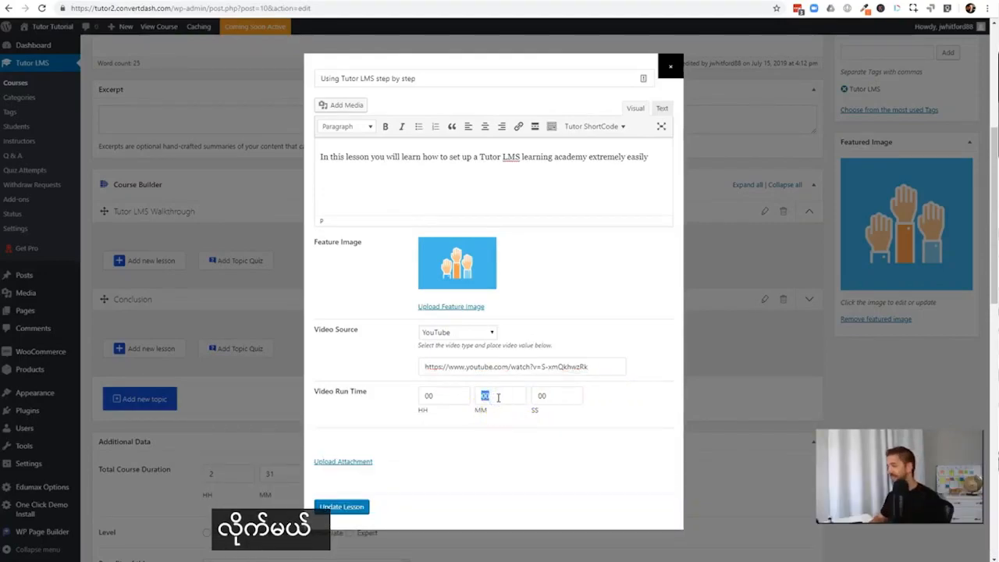
text(3)
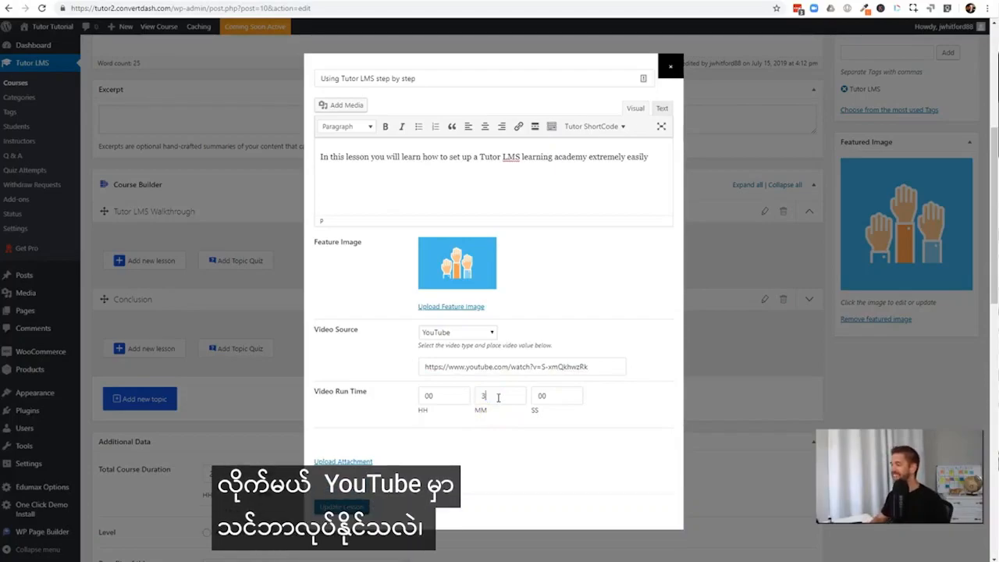
key(Tab)
text(15)
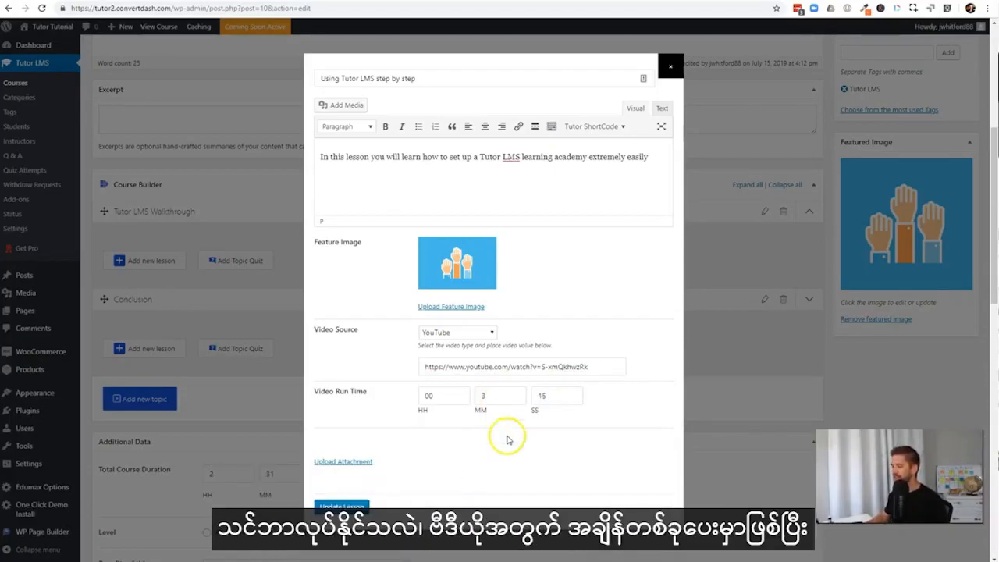
Look at the lesson's attachment chooser without adding a file, and save the lesson
click(344, 463)
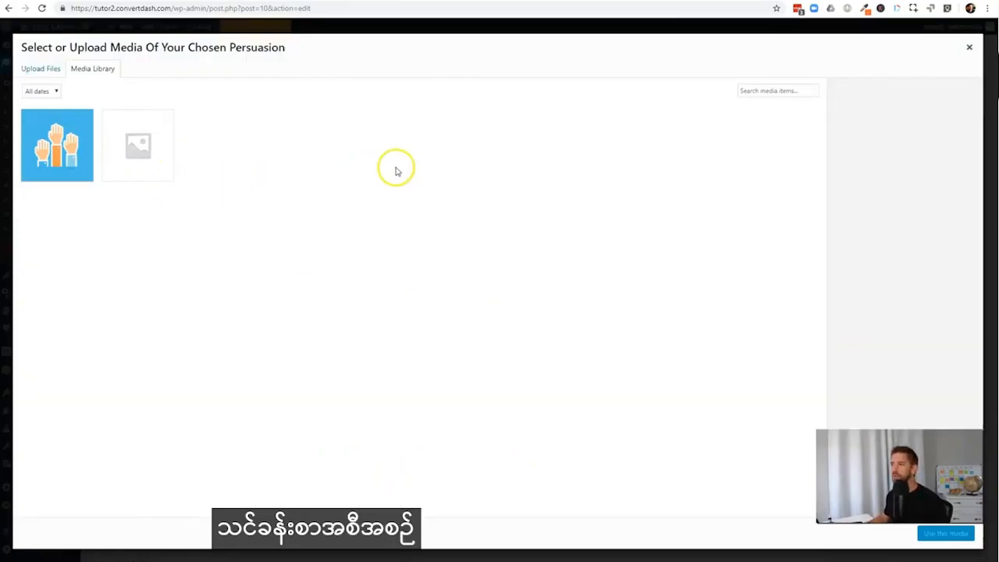
click(968, 47)
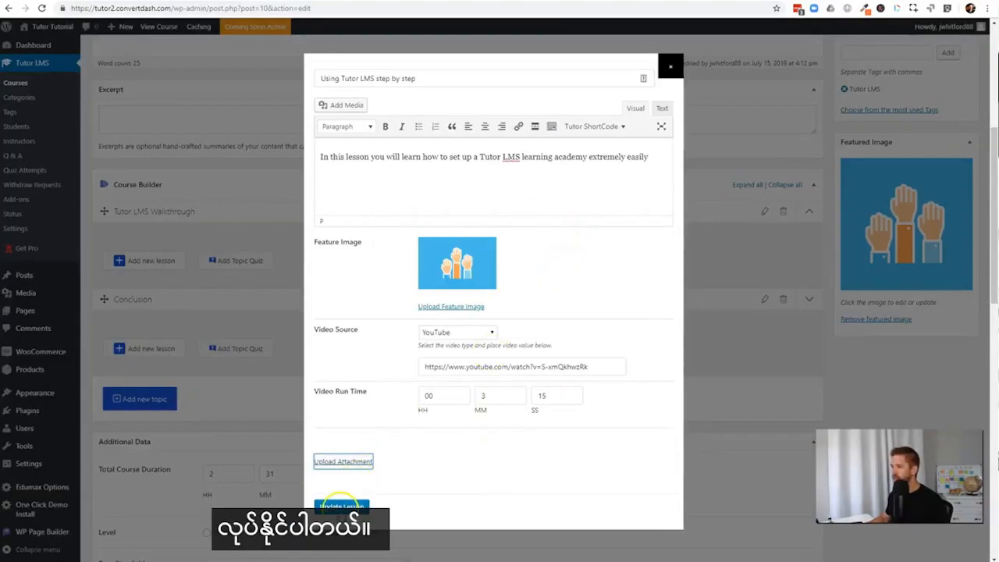
click(338, 509)
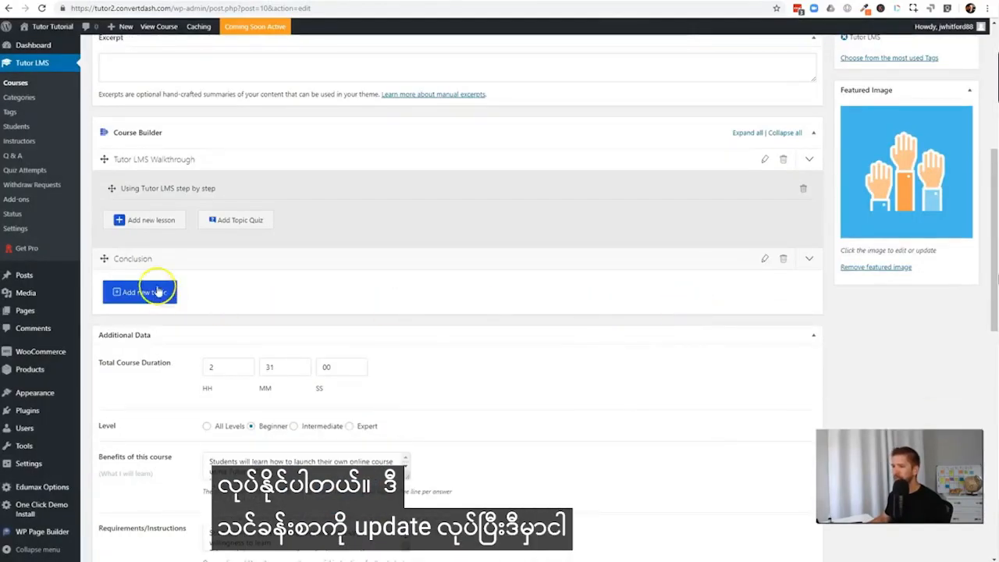
Add a second lesson named "Lesson 2" with a 10-minute video to the Tutor LMS Walkthrough topic and publish the course
click(145, 224)
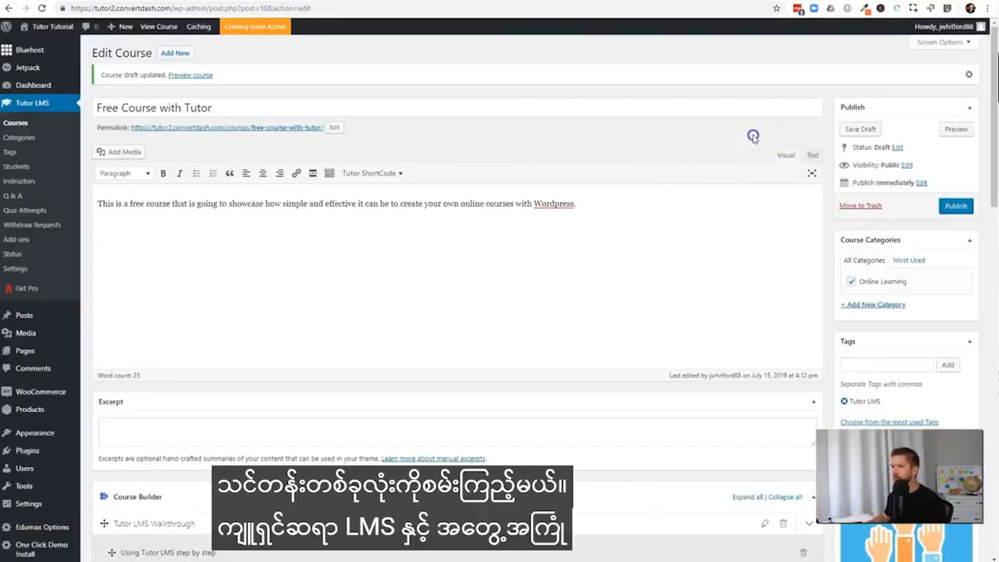
click(947, 210)
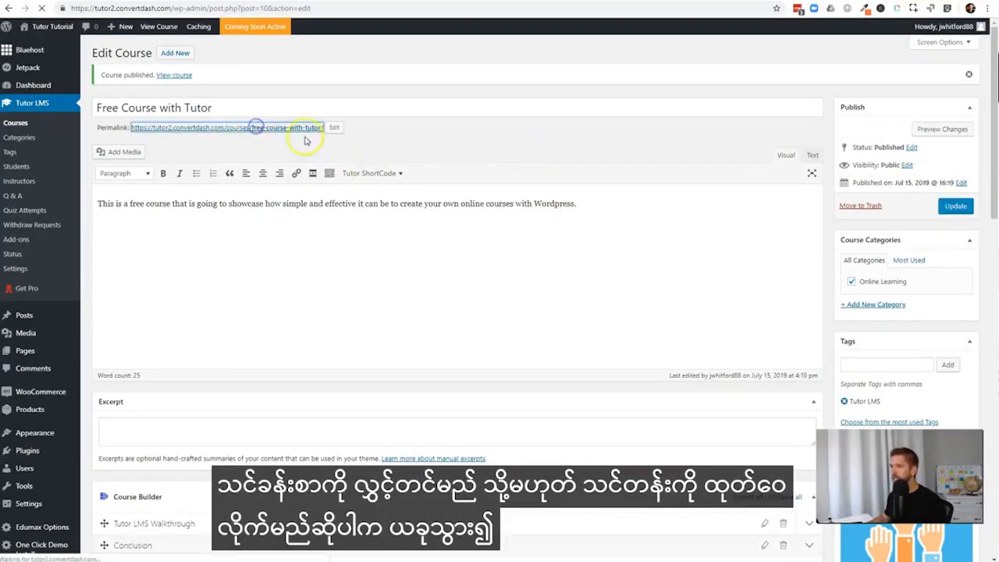
Open the published course page and review its details, topics and lesson durations
click(253, 127)
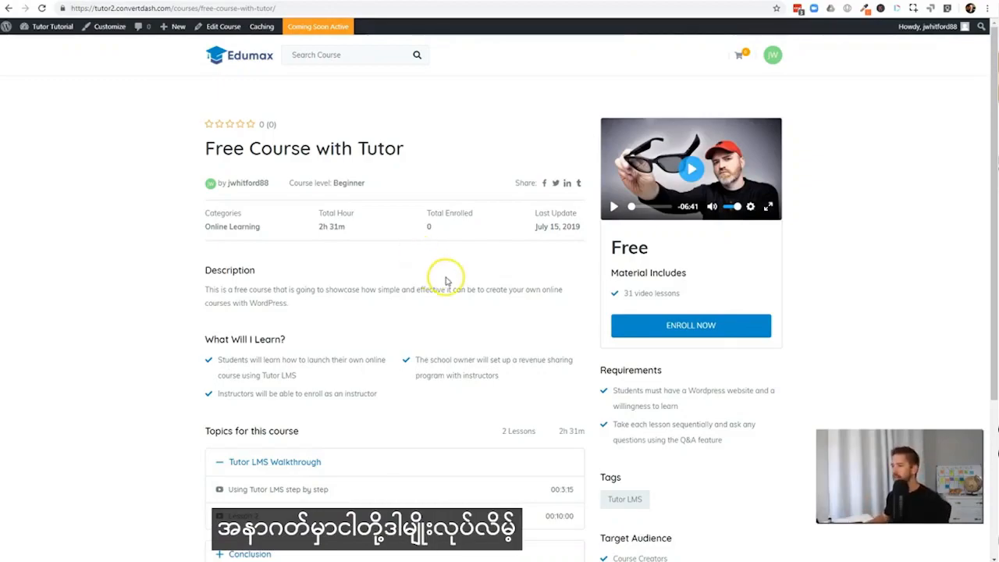
scroll(441, 269, down, 2)
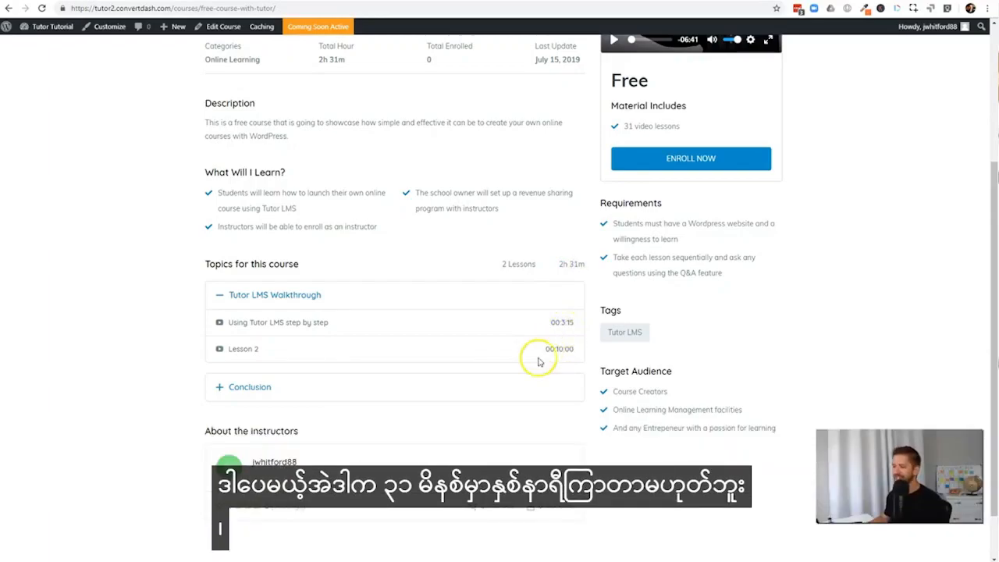
scroll(566, 413, up, 3)
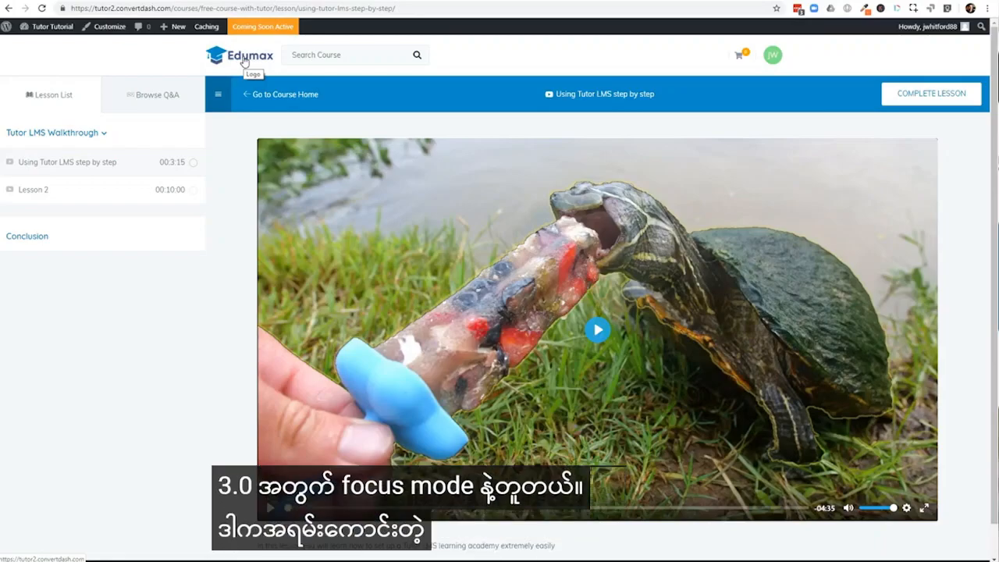
Examine the first lesson's student page, including the Tutor LMS Walkthrough topic summary and the Q&A section
scroll(204, 328, down, 1)
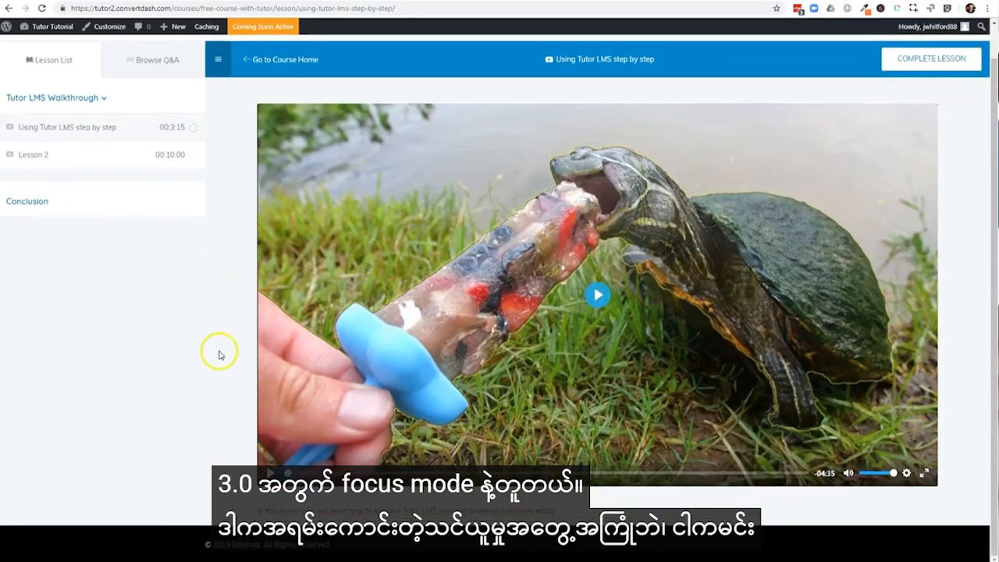
scroll(222, 350, up, 1)
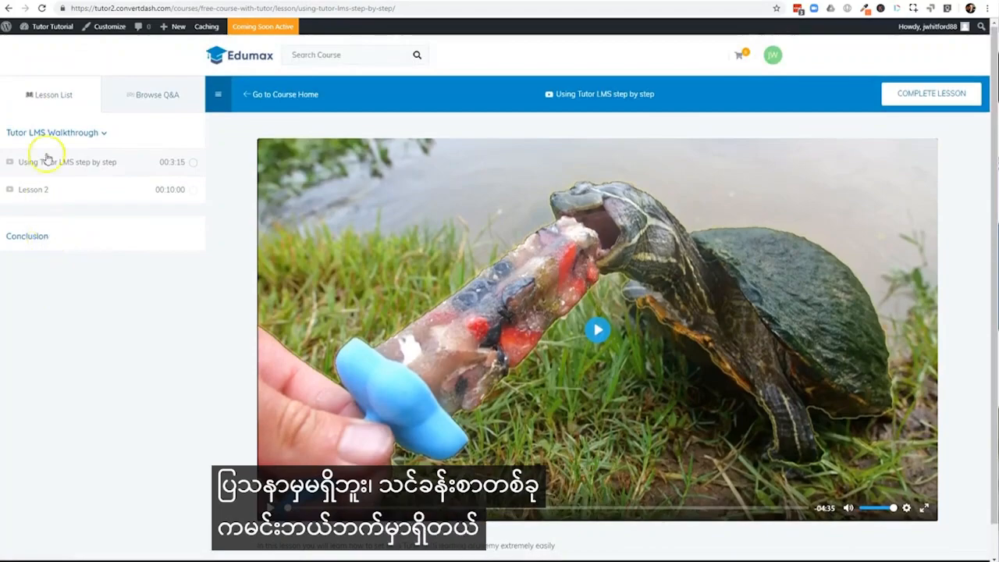
click(42, 132)
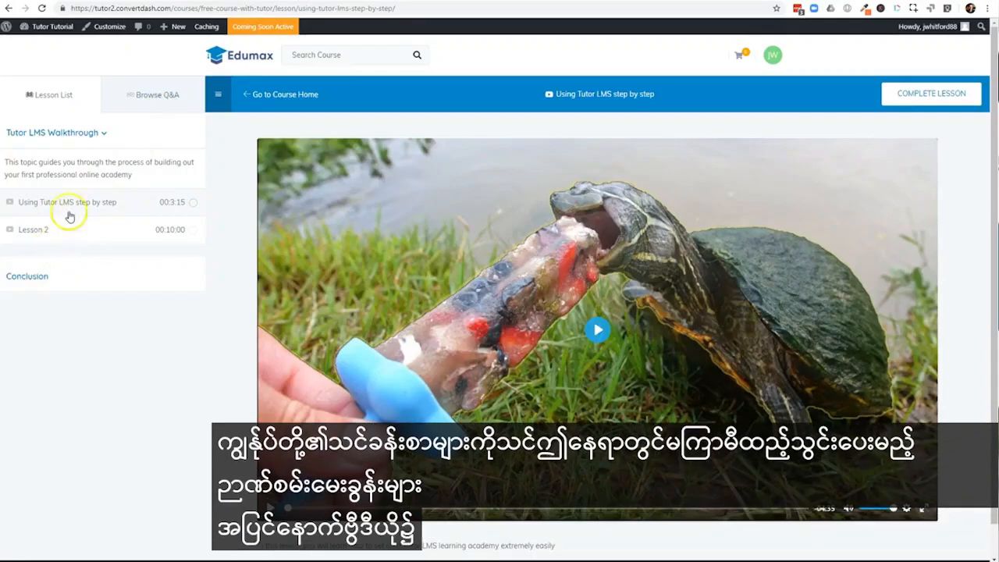
click(144, 102)
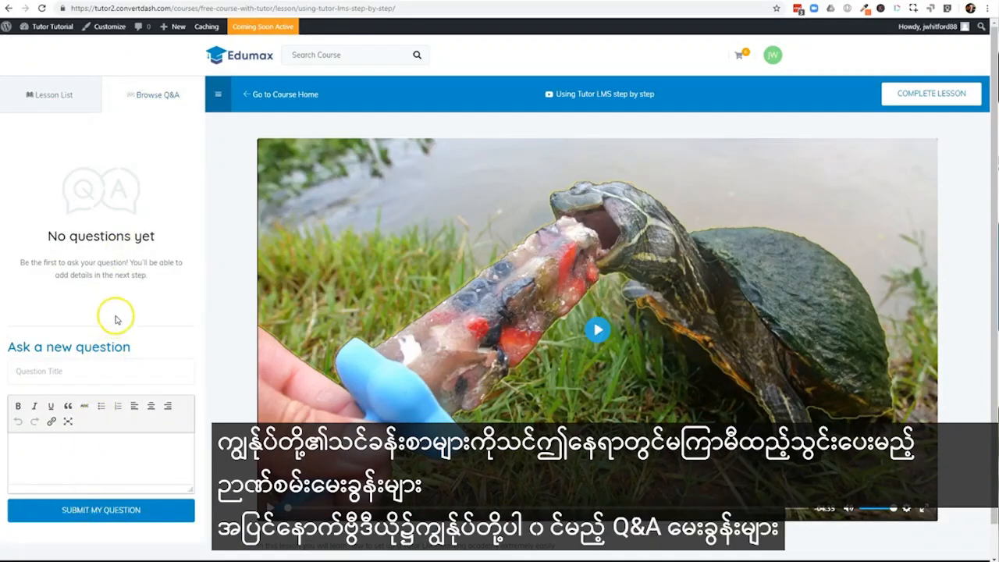
click(81, 97)
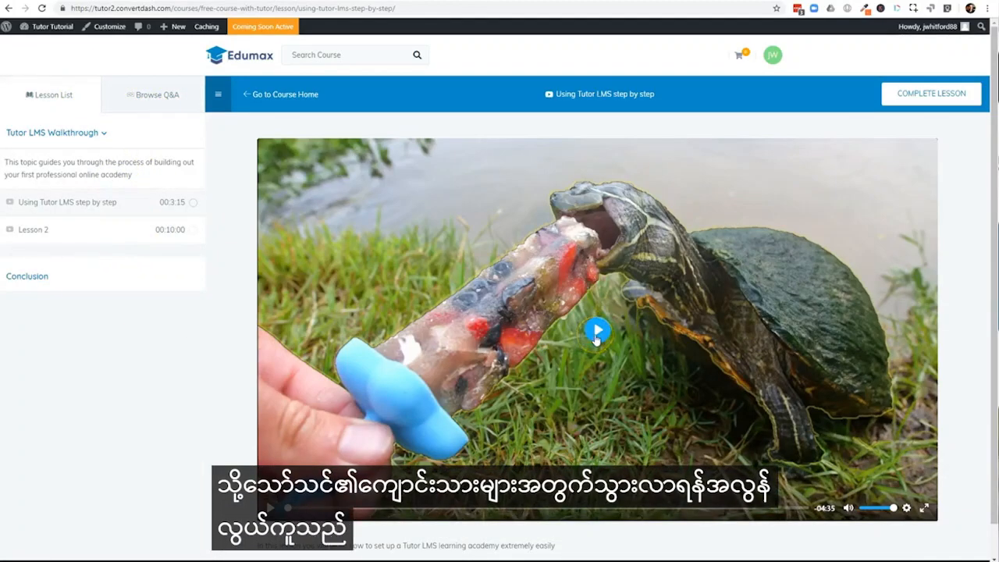
Play the "Using Tutor LMS step by step" lesson video briefly and mark the lesson as complete
click(596, 335)
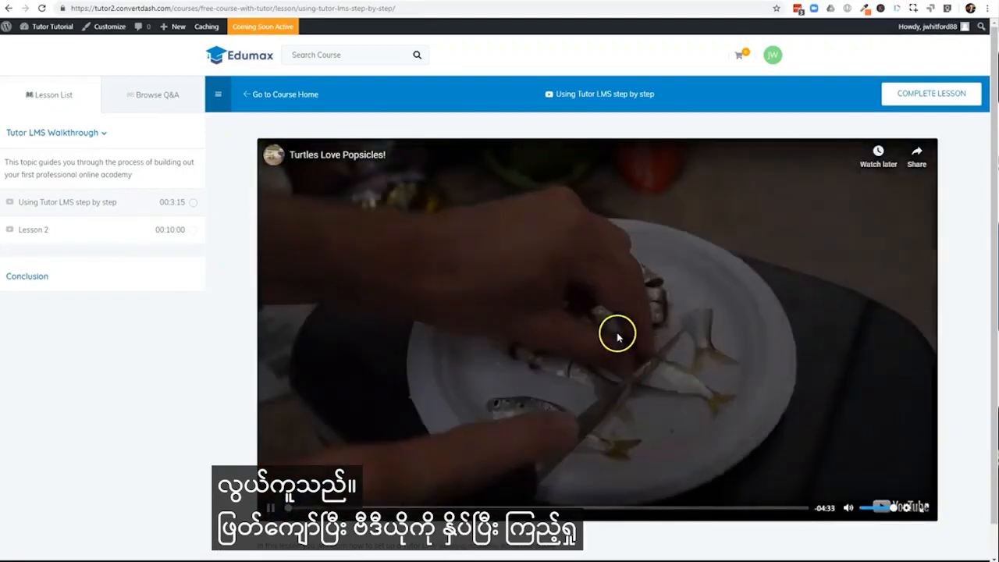
click(616, 336)
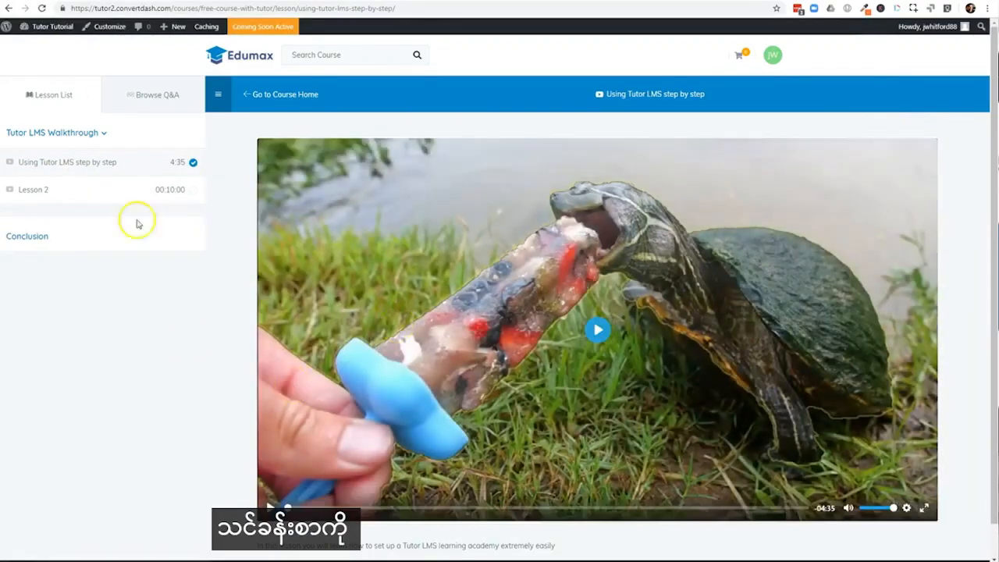
Open Lesson 2 from the lesson list and check the playback speed options of its video
click(49, 189)
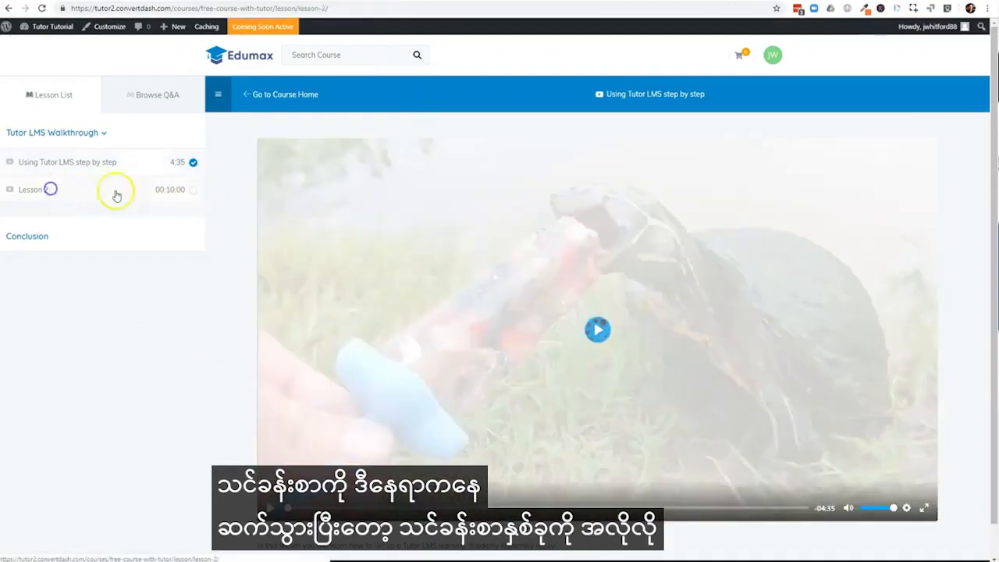
scroll(748, 355, down, 1)
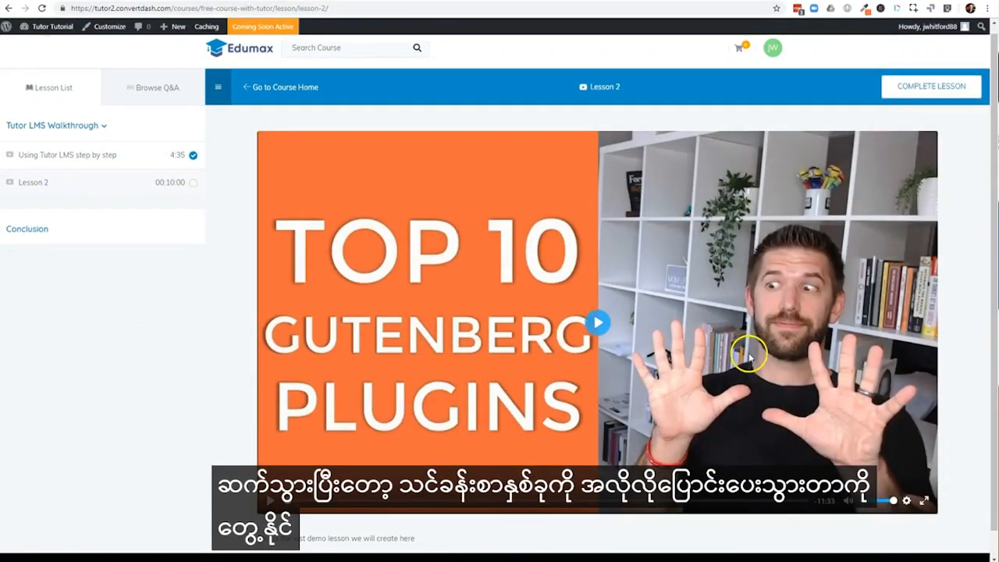
scroll(597, 312, up, 1)
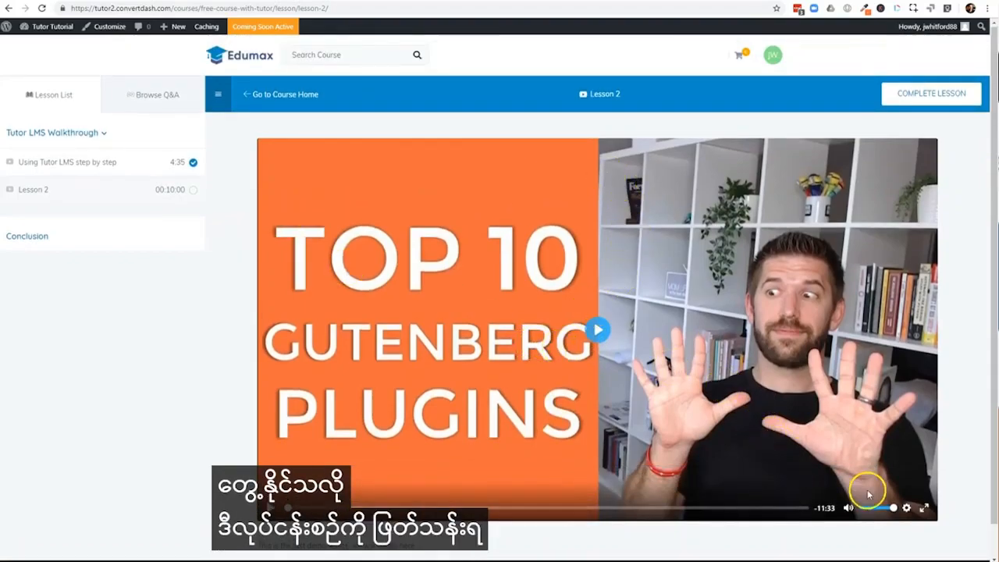
click(906, 508)
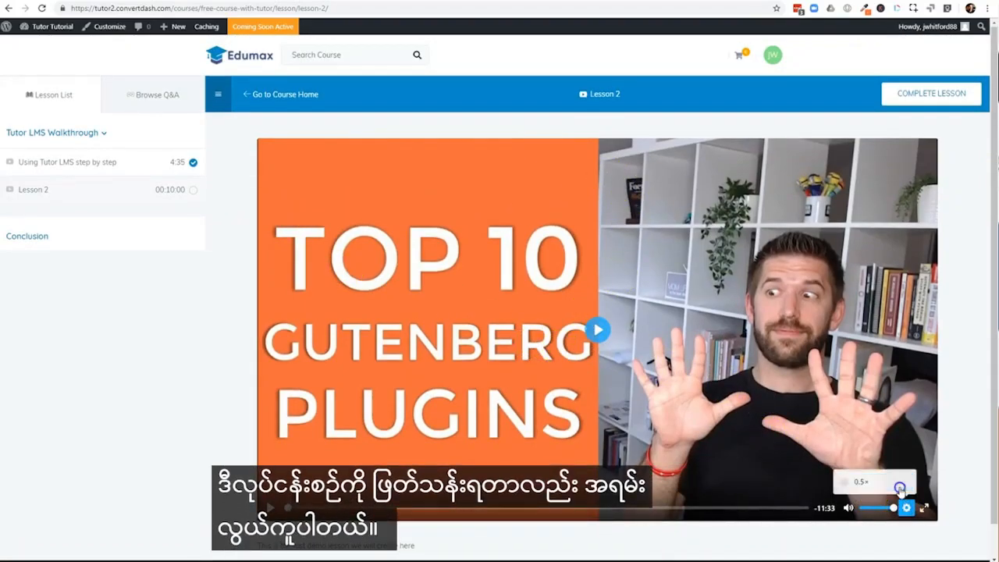
click(893, 484)
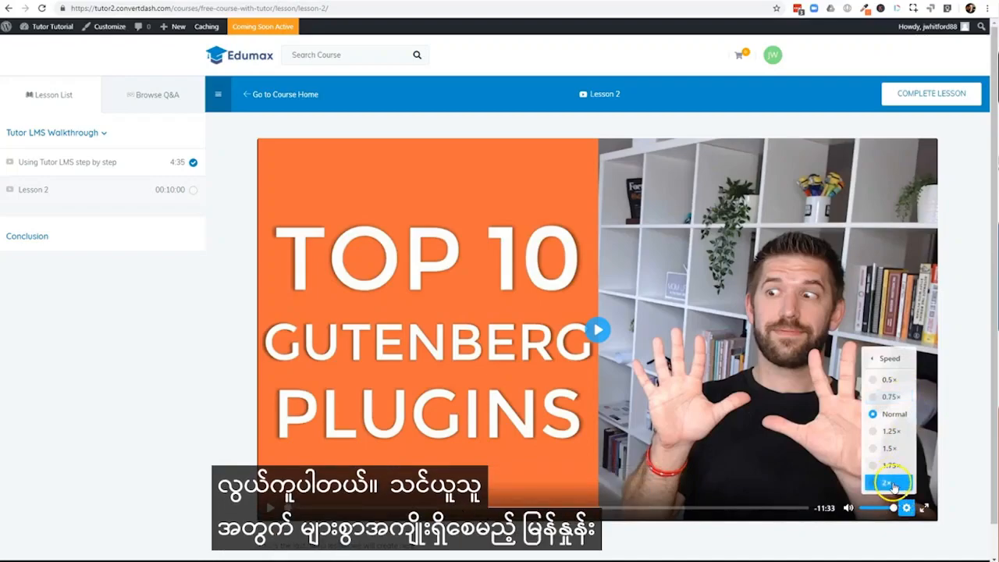
click(890, 358)
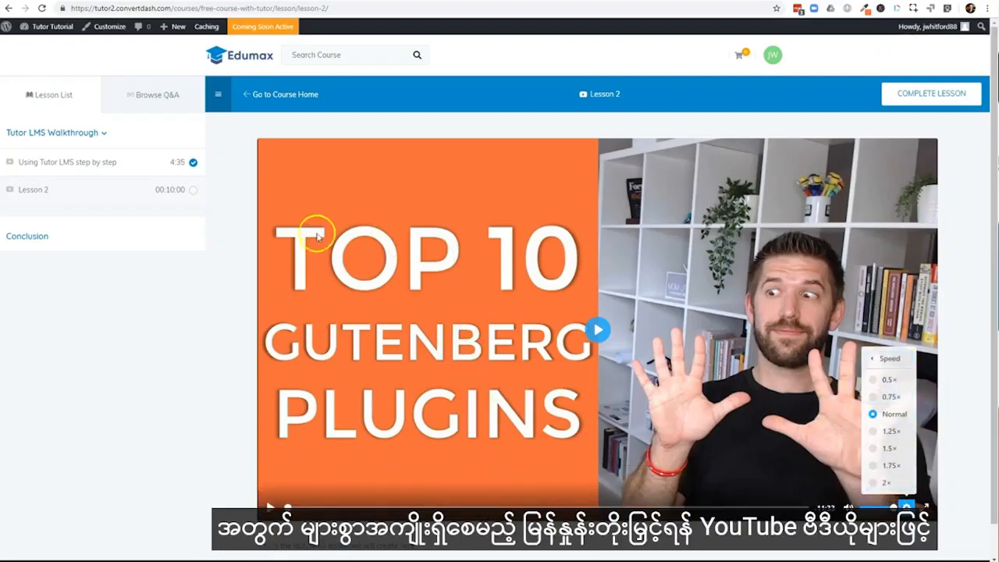
click(168, 355)
Open the account dashboard on the course site and view the enrolled courses
click(771, 53)
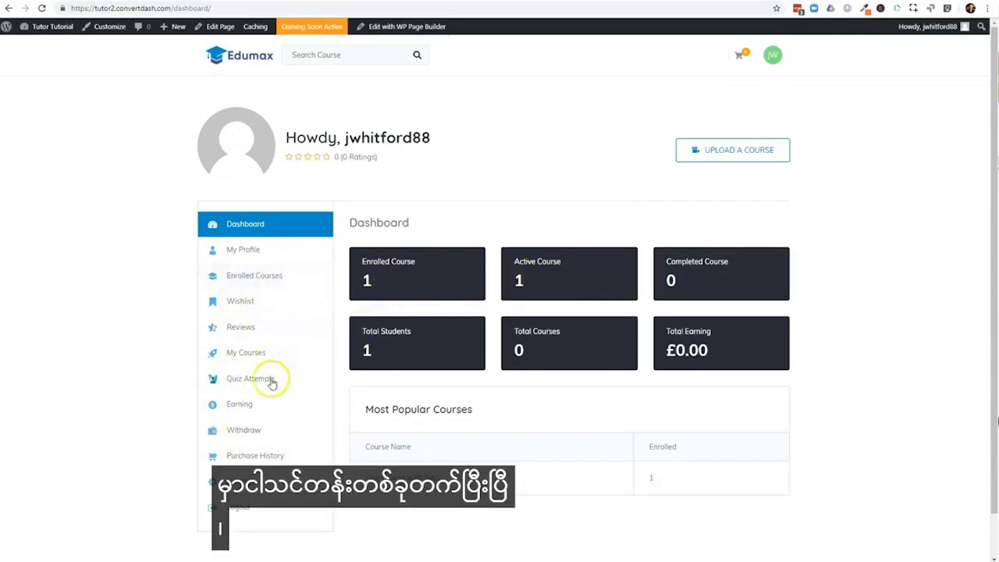
click(270, 278)
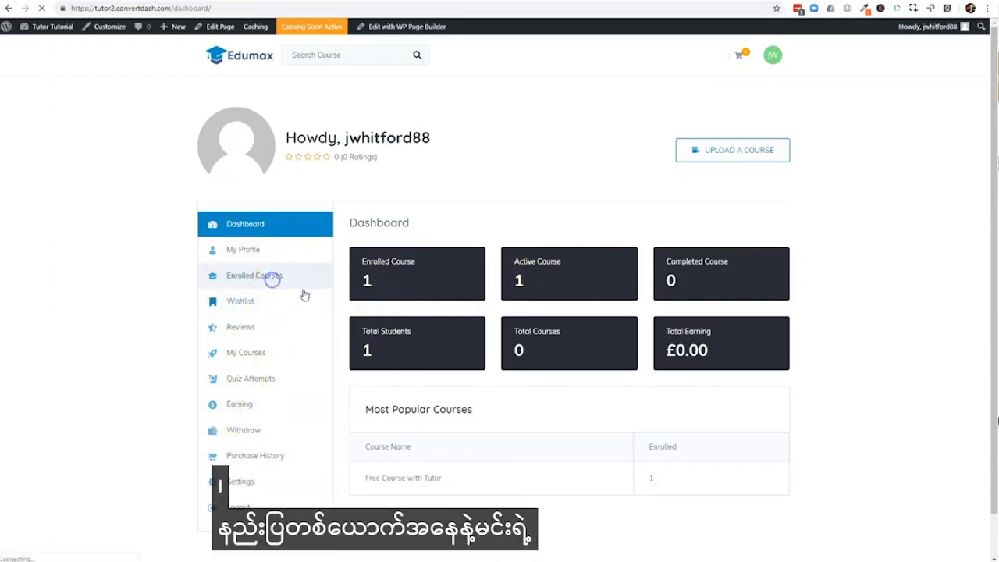